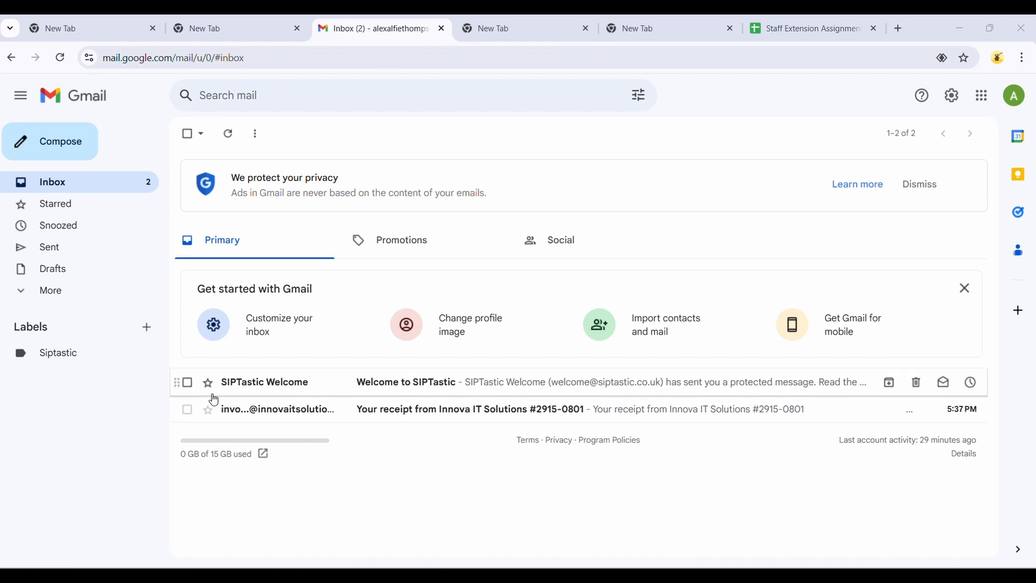
Step: Open the Welcome to SIPTastic email and read its protected message
left_click(367, 391)
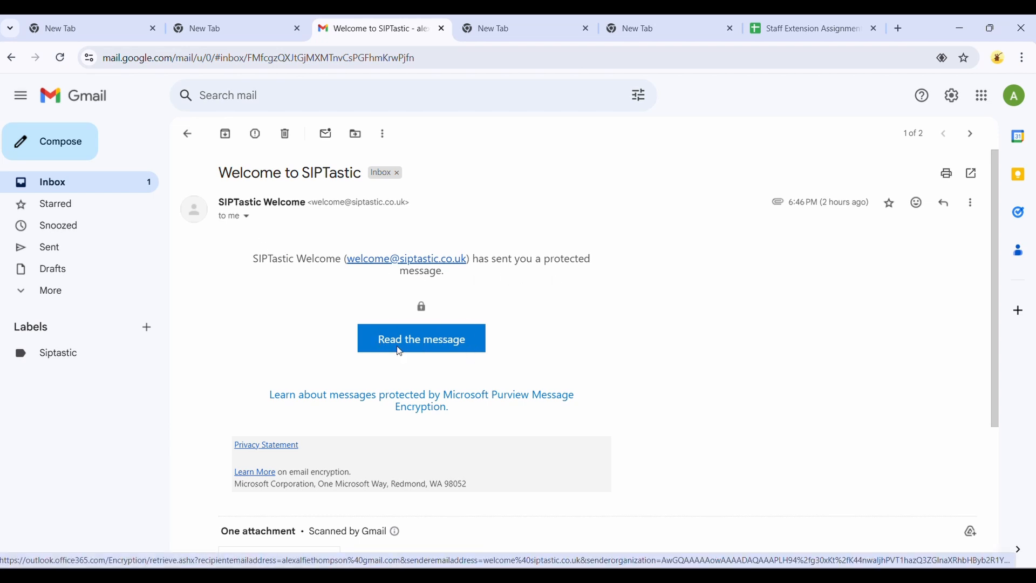
left_click(422, 342)
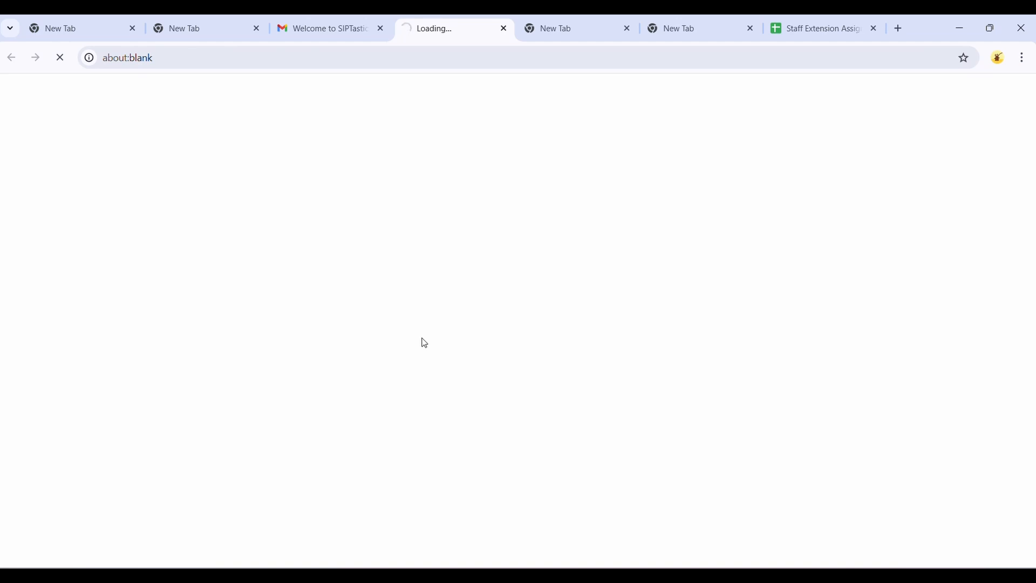
left_click(538, 302)
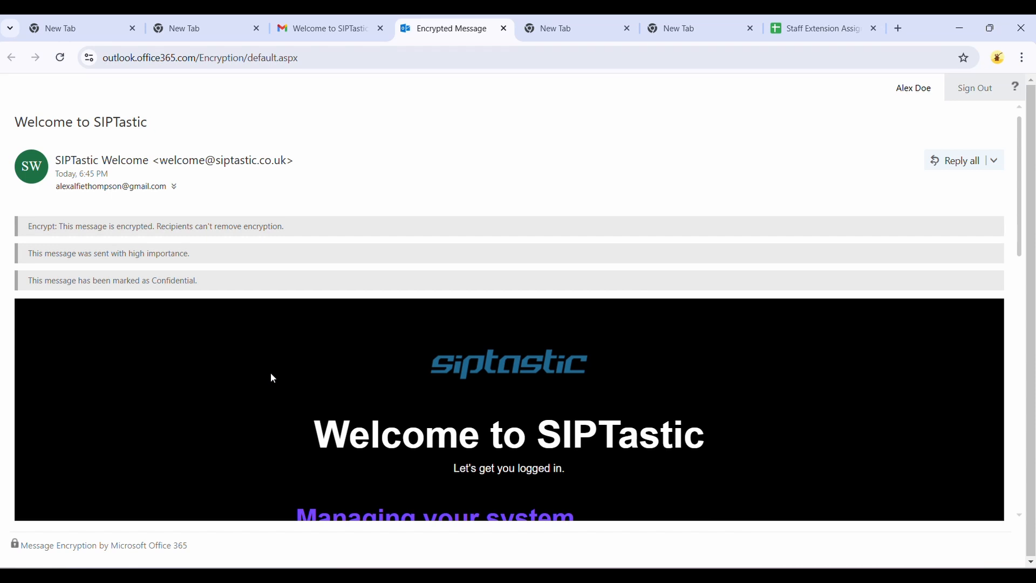
Step: Copy the help-guides.siptastic.co.uk dashboard link from the message and open it in another tab
scroll(271, 377, "down", 5)
scroll(272, 378, "down", 1)
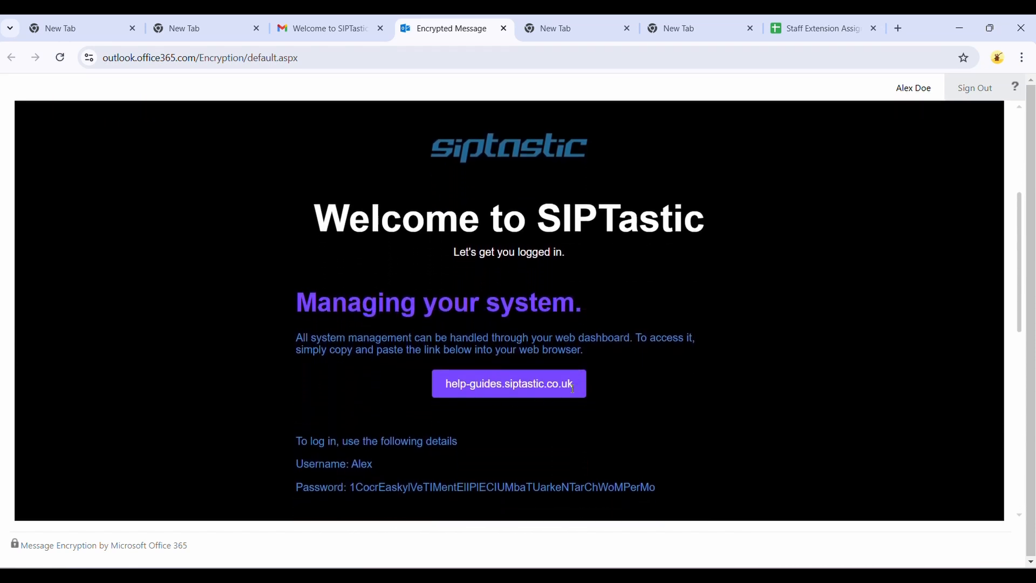
left_click_drag(573, 384, 446, 387)
key("ctrl+c")
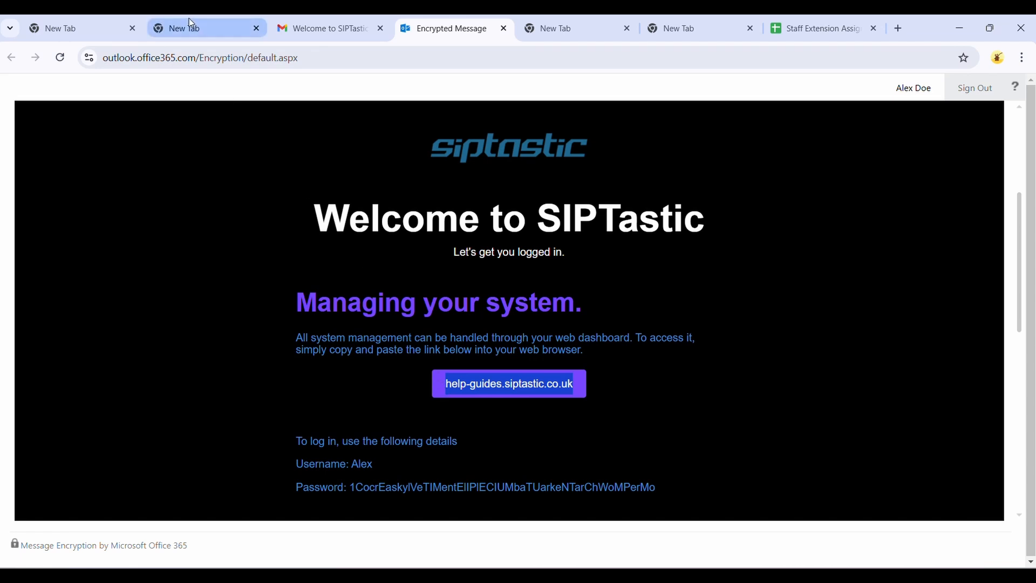
left_click(186, 34)
key("ctrl+v")
key("Return")
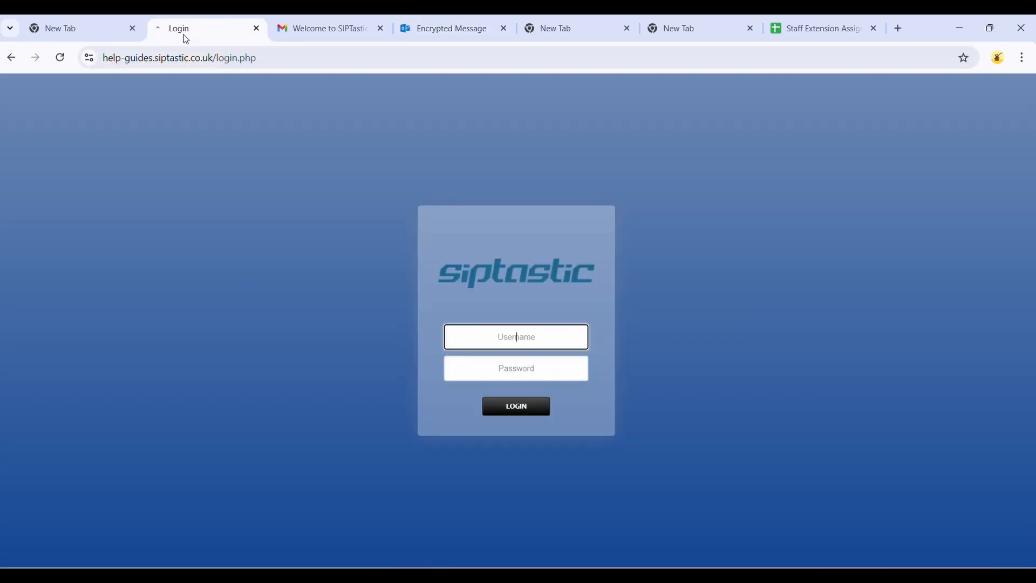
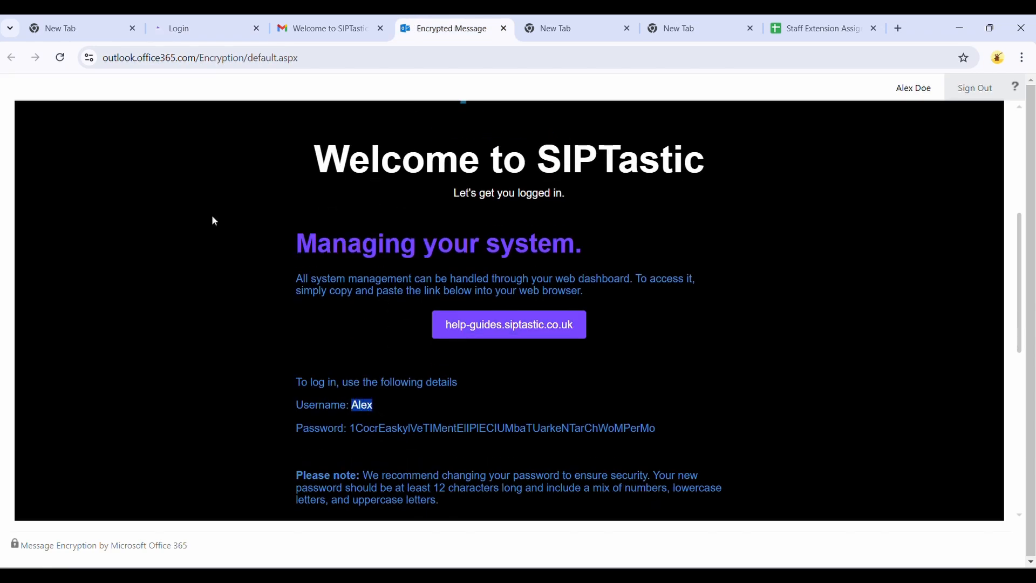
Step: Paste the copied username into the username field of the SIPTastic login page
left_click(186, 22)
type("Alex")
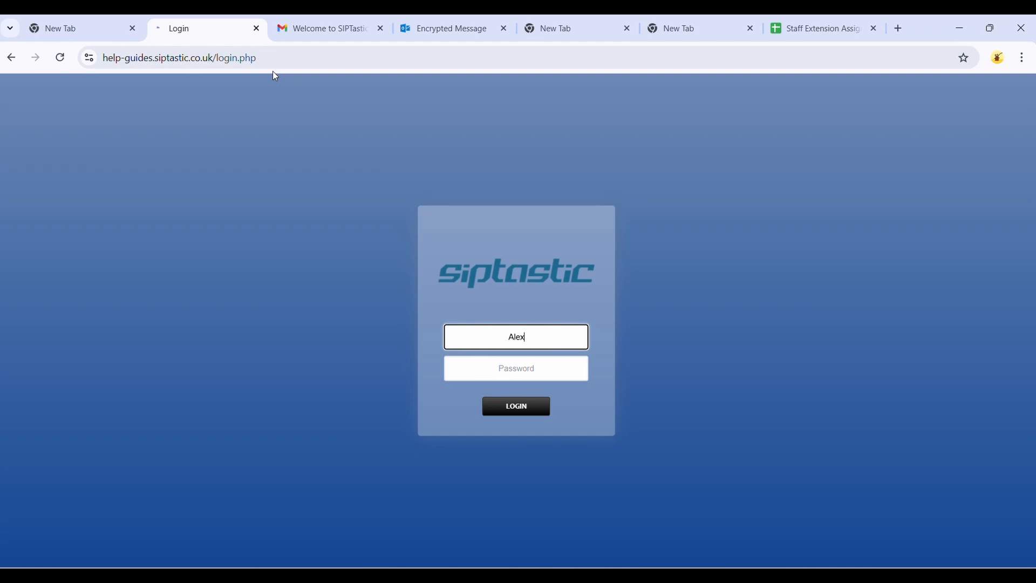
Step: Return to the encrypted message and select the account password shown in the login details
left_click(411, 32)
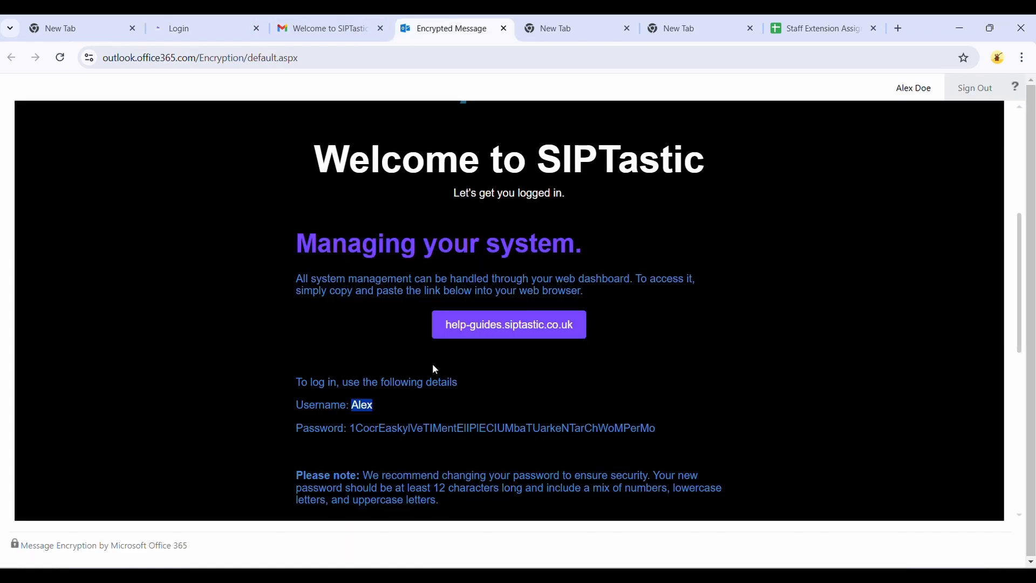
left_click_drag(684, 427, 462, 401)
left_click_drag(385, 414, 354, 427)
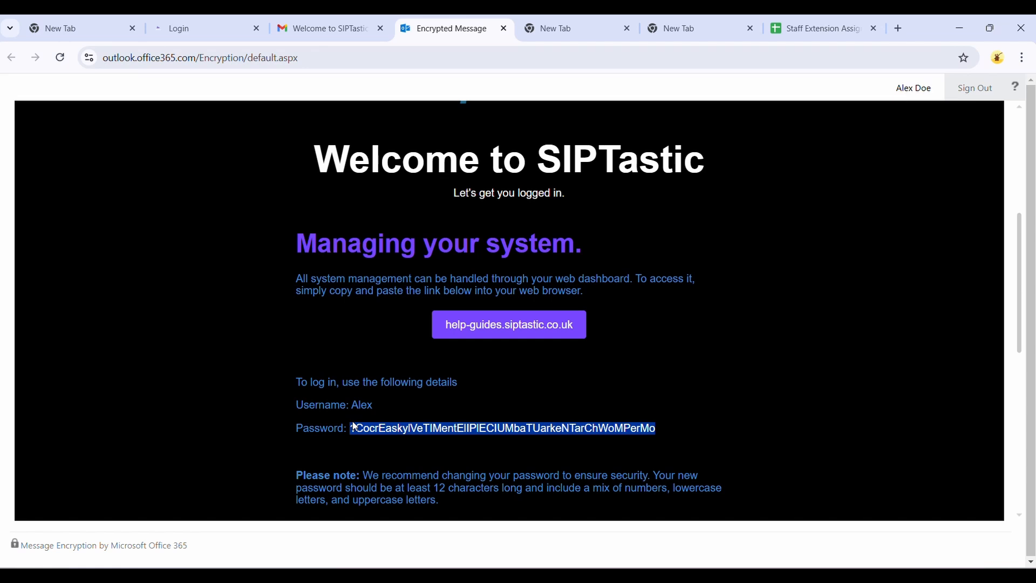
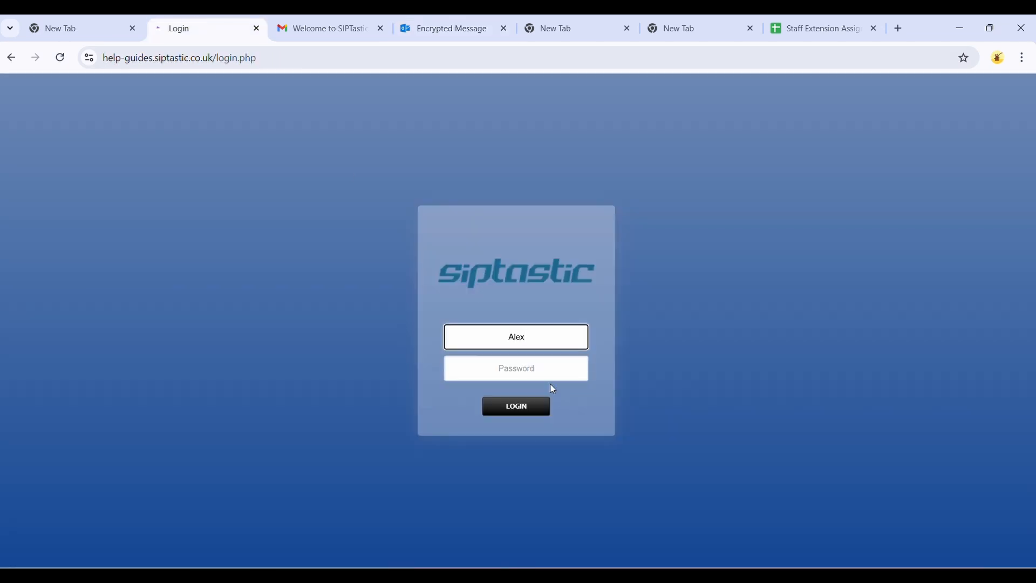
Step: Paste the account password into the password field, log in, and dismiss the save-password offer
left_click(532, 367)
key("ctrl+v")
left_click(512, 408)
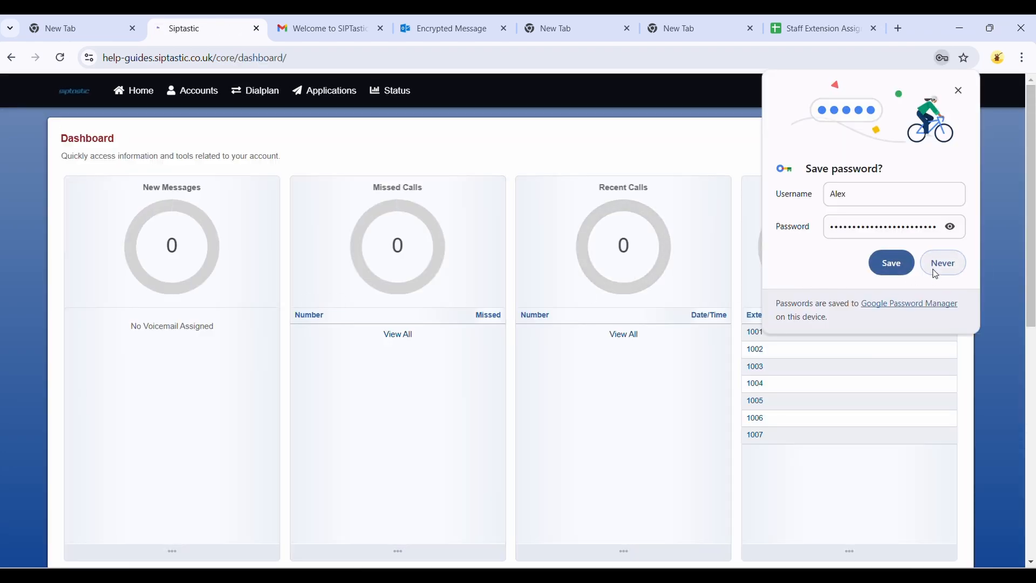
left_click(958, 96)
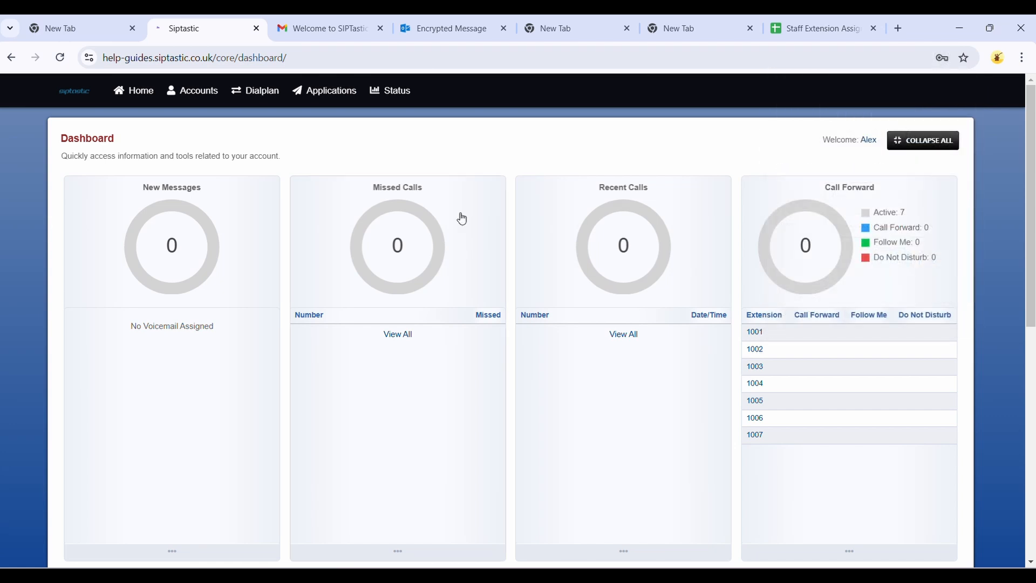
Step: Review the password advice and the new phone number in the encrypted welcome message
left_click(406, 25)
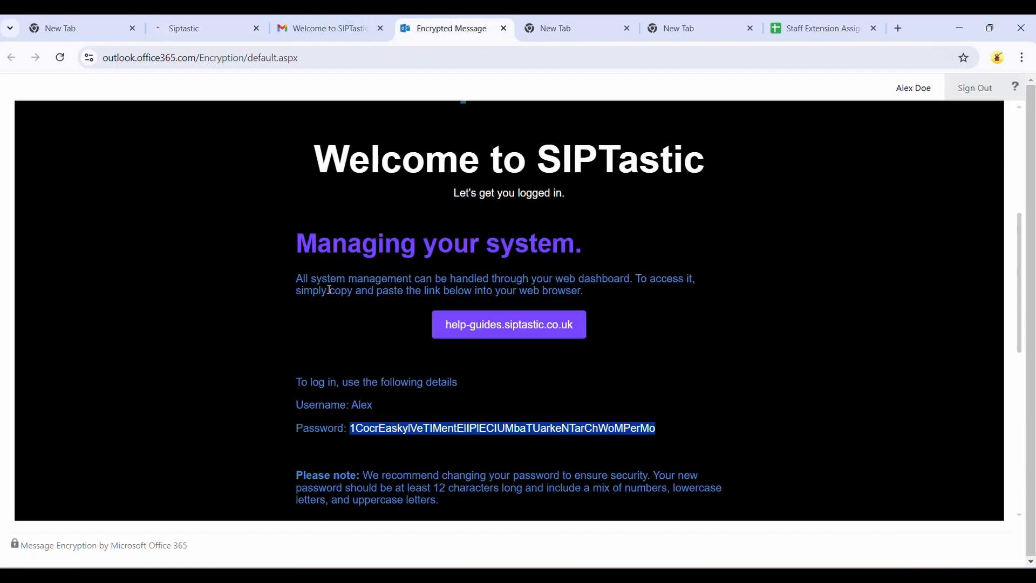
scroll(329, 291, "down", 3)
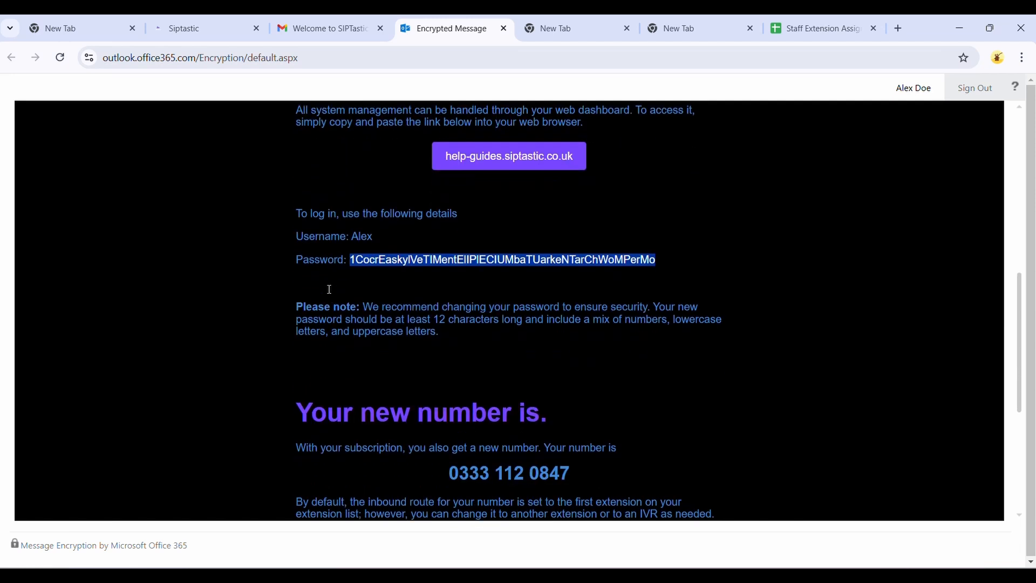
left_click_drag(453, 336, 299, 298)
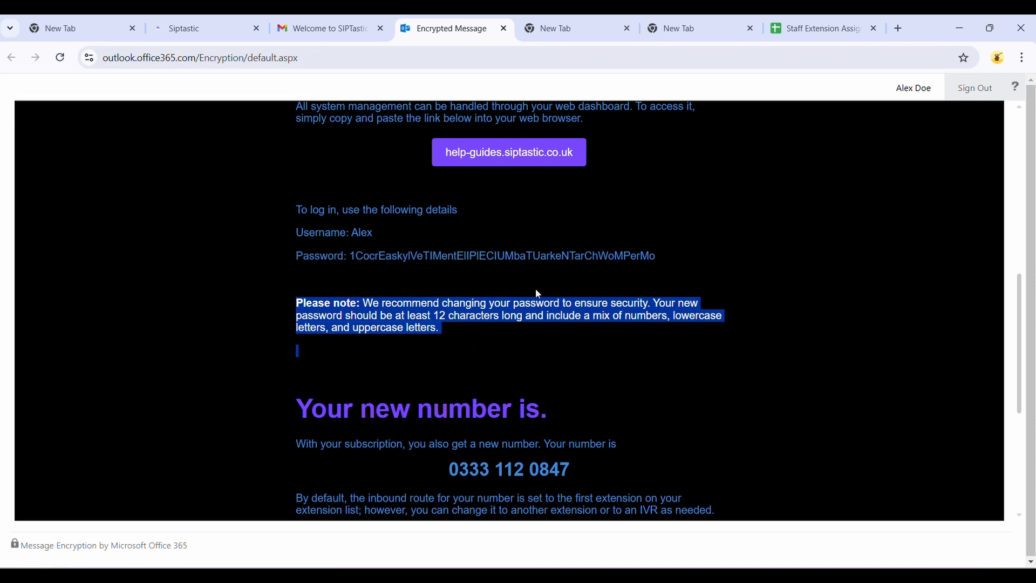
scroll(540, 293, "down", 2)
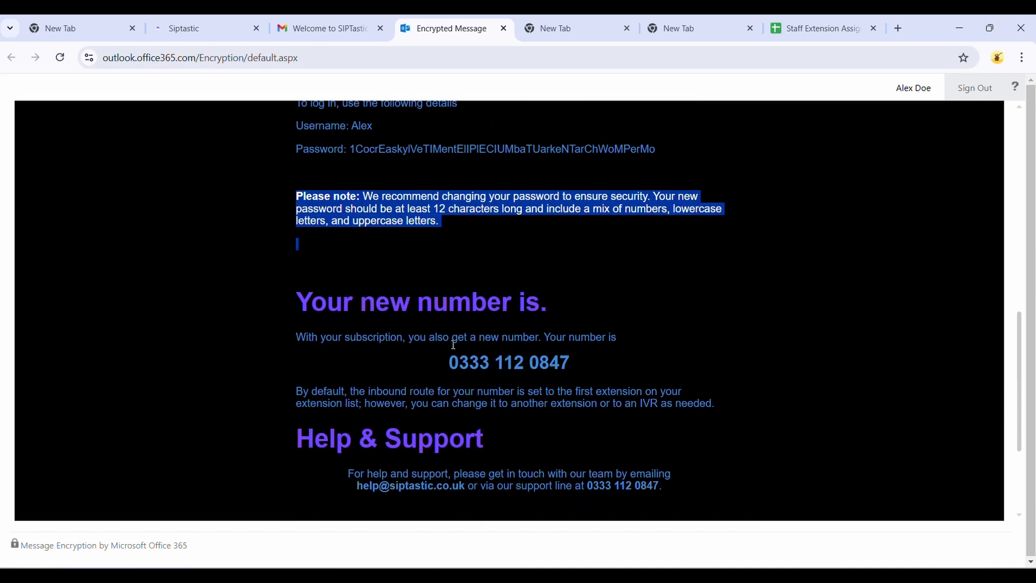
left_click_drag(445, 362, 575, 365)
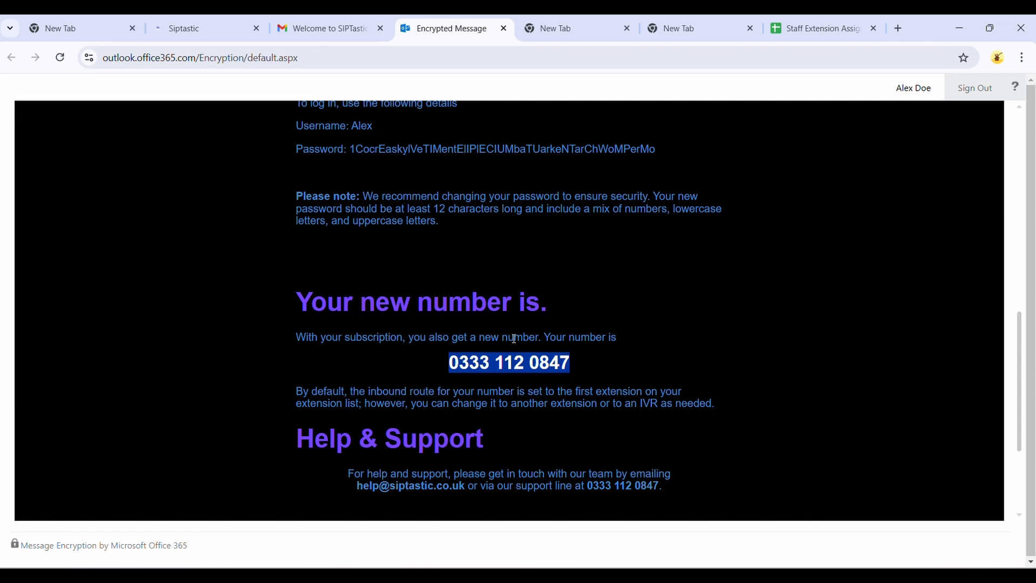
Step: Open the account settings, enter a new password in both password fields, and save the account
left_click(208, 22)
mouse_move(133, 93)
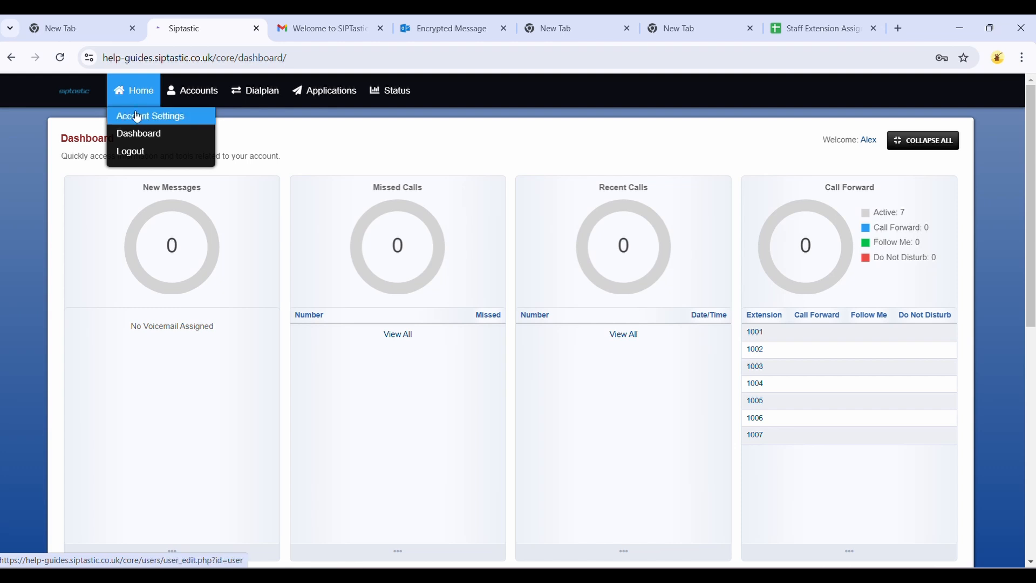
left_click(138, 120)
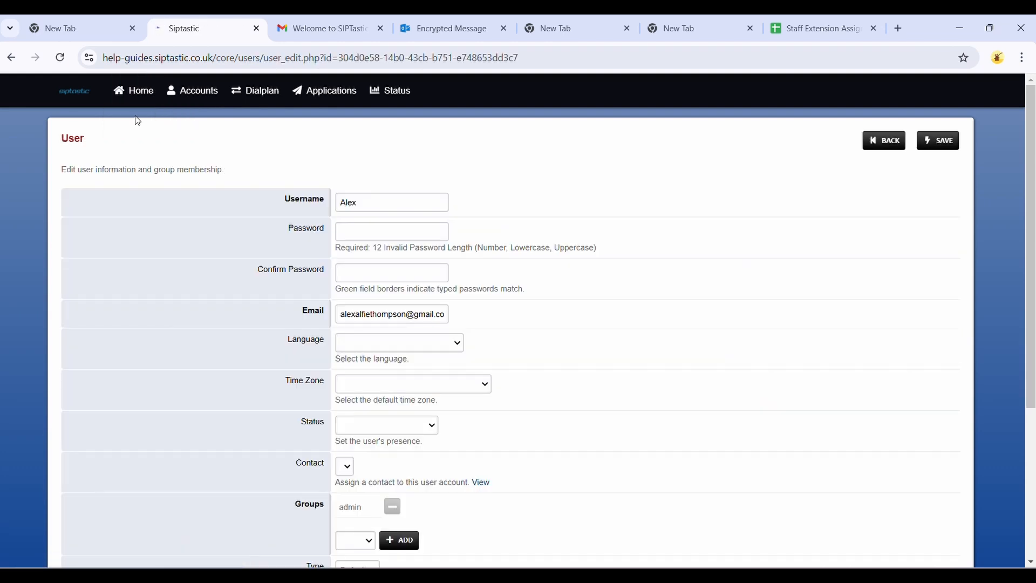
left_click(356, 230)
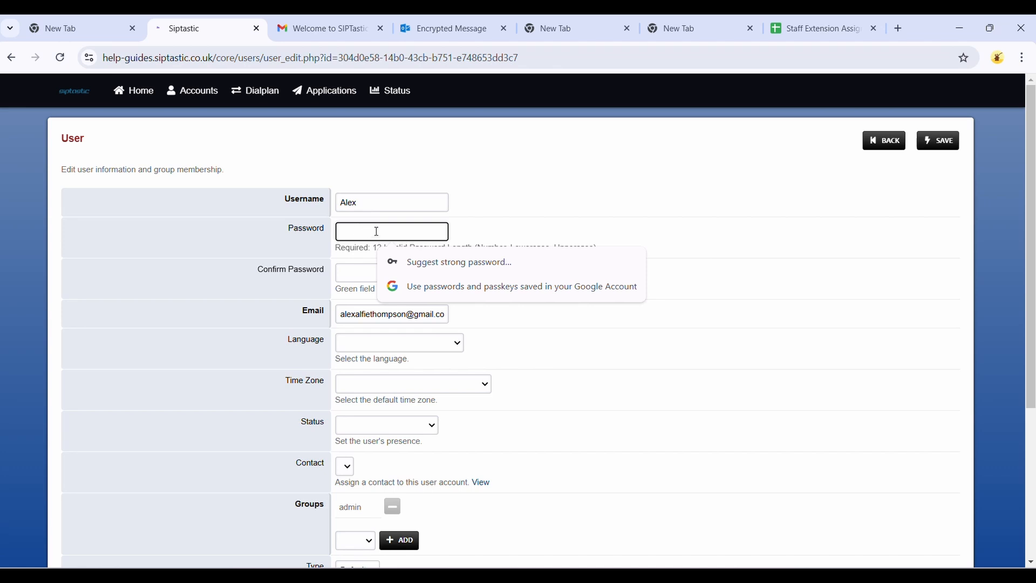
type("P")
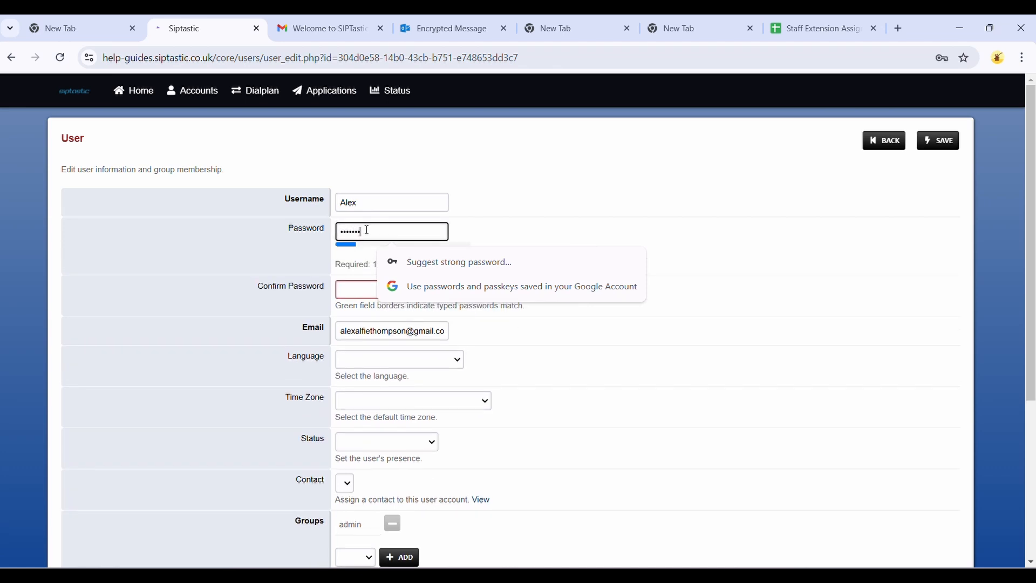
type("•••••••••••")
left_click(348, 292)
type("P")
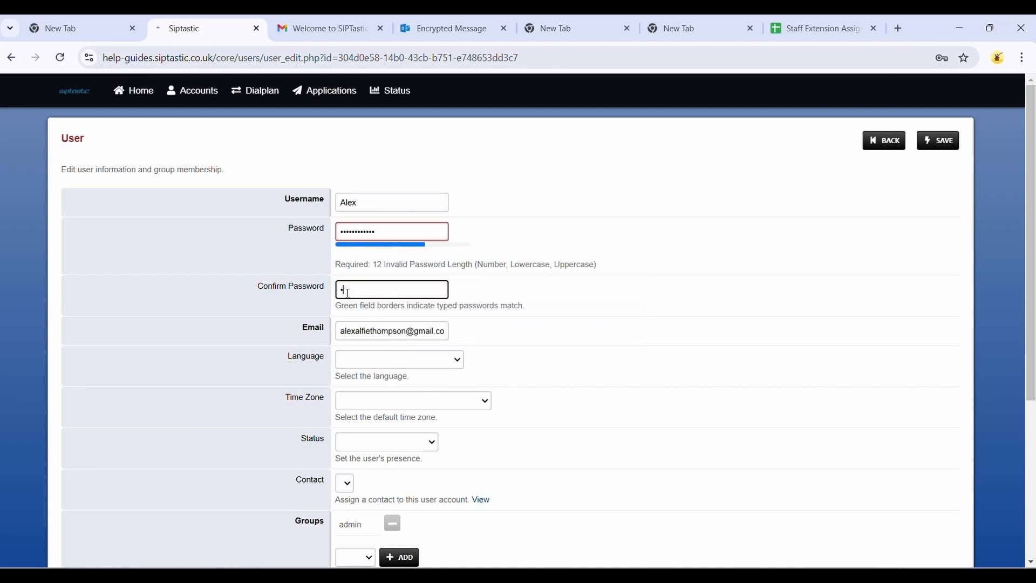
type("•••••••••••")
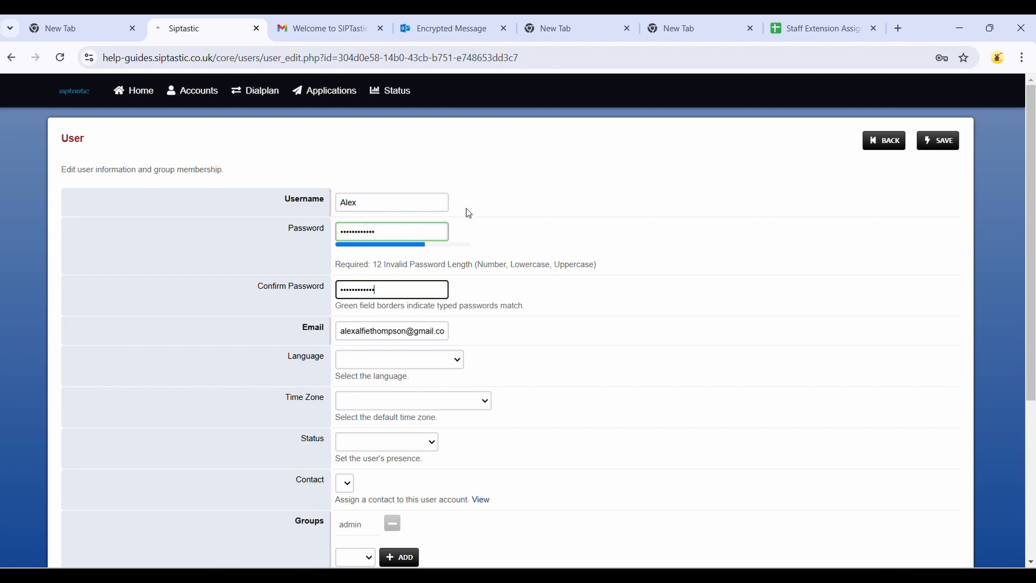
left_click(935, 141)
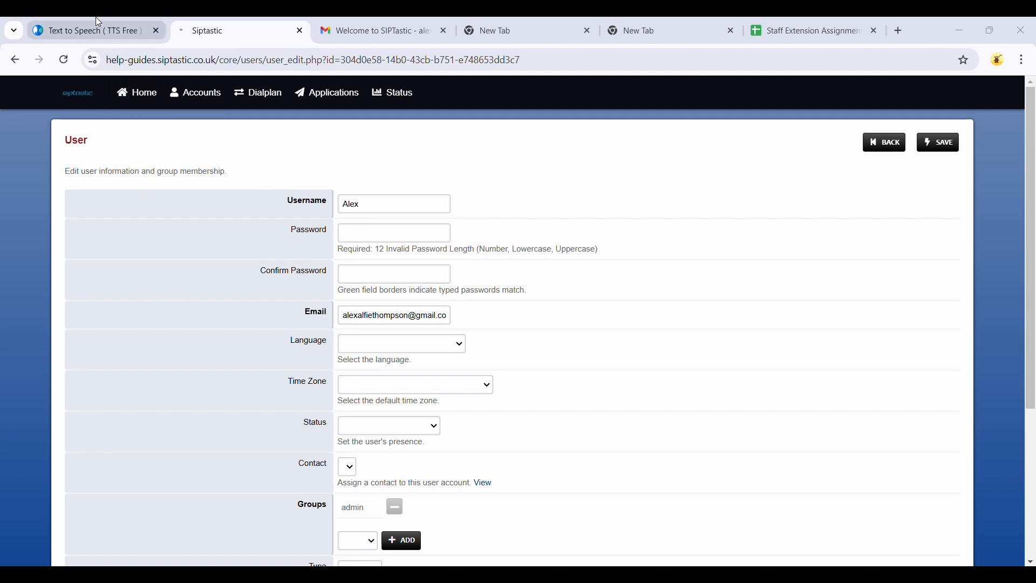
Step: Paste the IVR greeting script into the text-to-speech box and convert it to speech
left_click(95, 31)
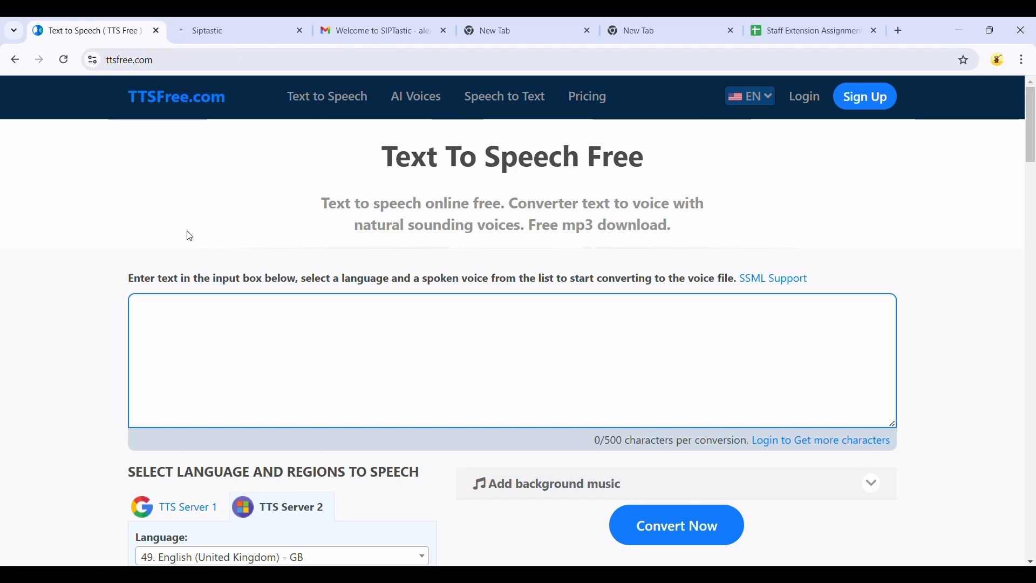
left_click(197, 330)
type("Hello Thank for for calling Help Guides,  Please press 1 to speak to our sales team Please press 2 to speak to our customer care team And please press 3 for any other inquiries")
scroll(477, 421, "down", 3)
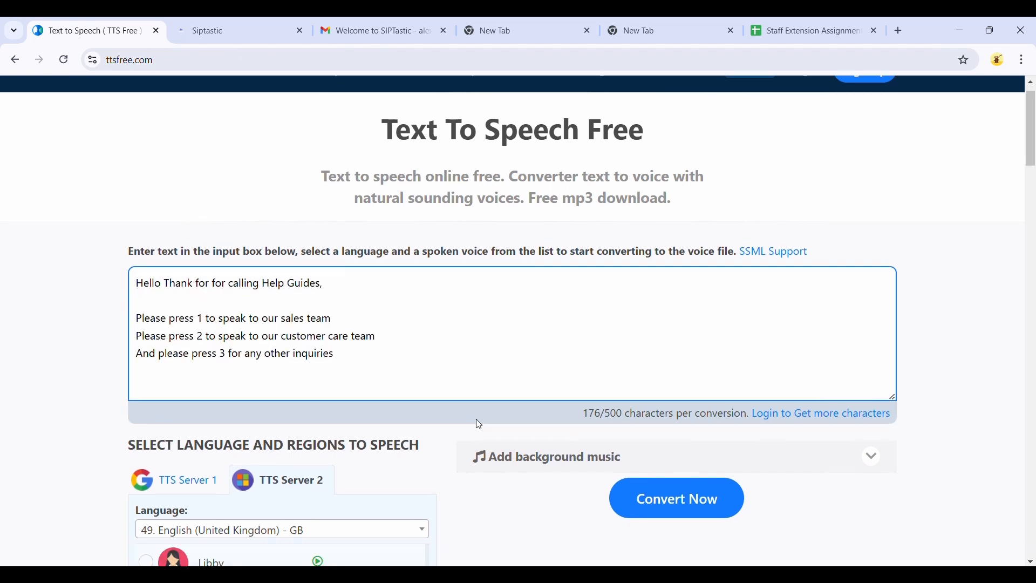
left_click(657, 440)
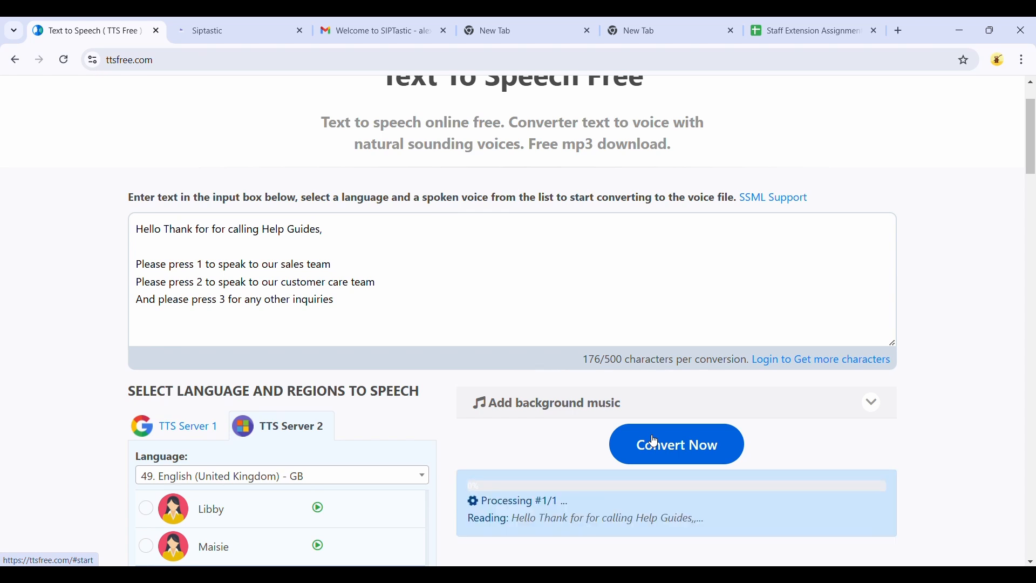
Step: Download the generated greeting audio as an MP3 file
scroll(655, 443, "down", 2)
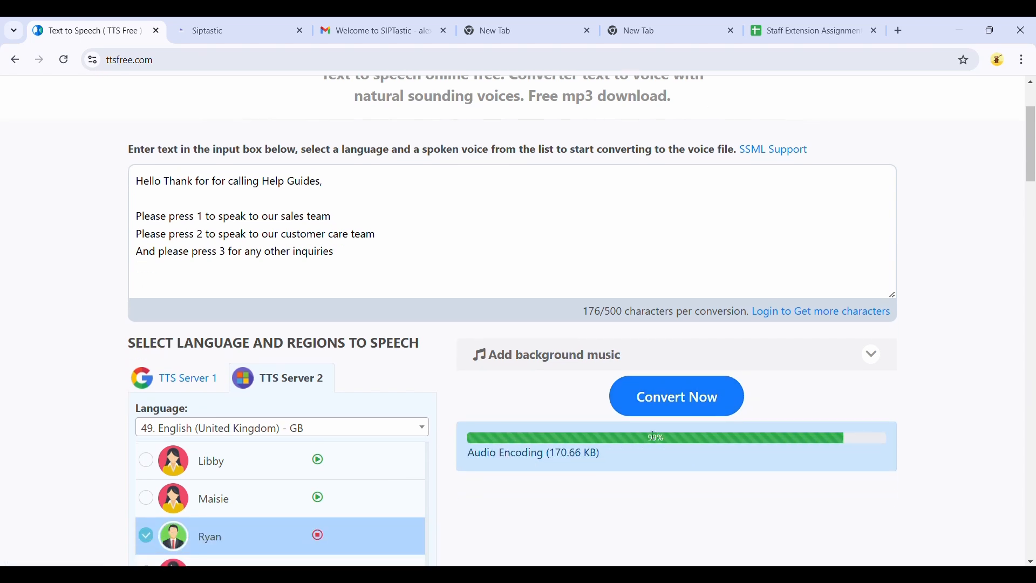
scroll(652, 435, "down", 20)
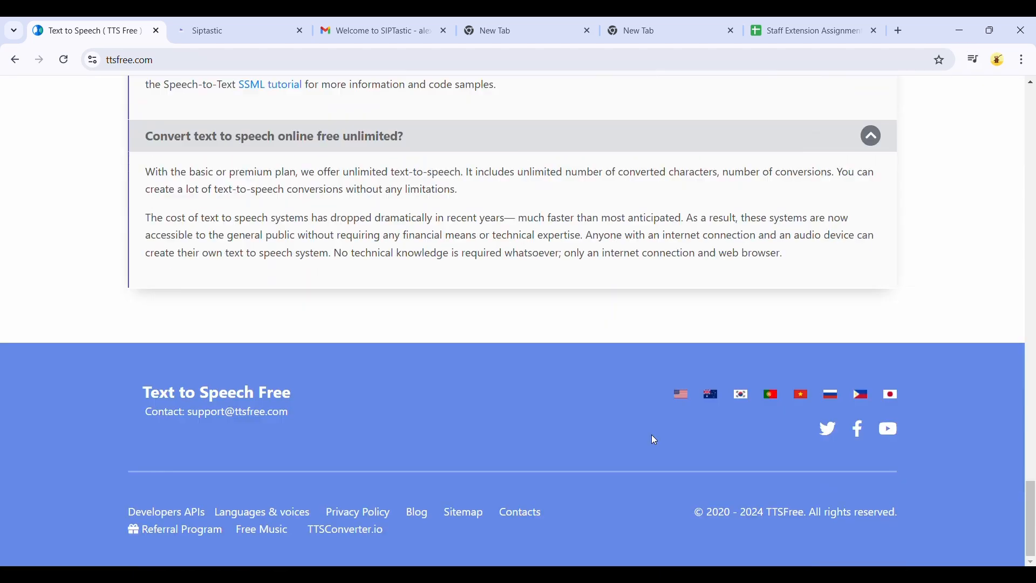
scroll(652, 436, "up", 20)
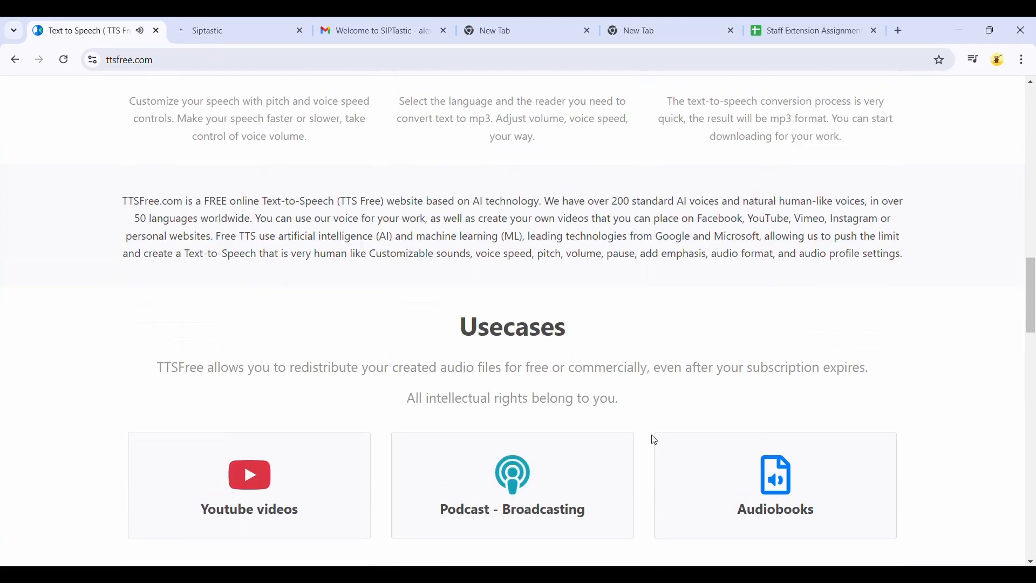
scroll(655, 440, "up", 8)
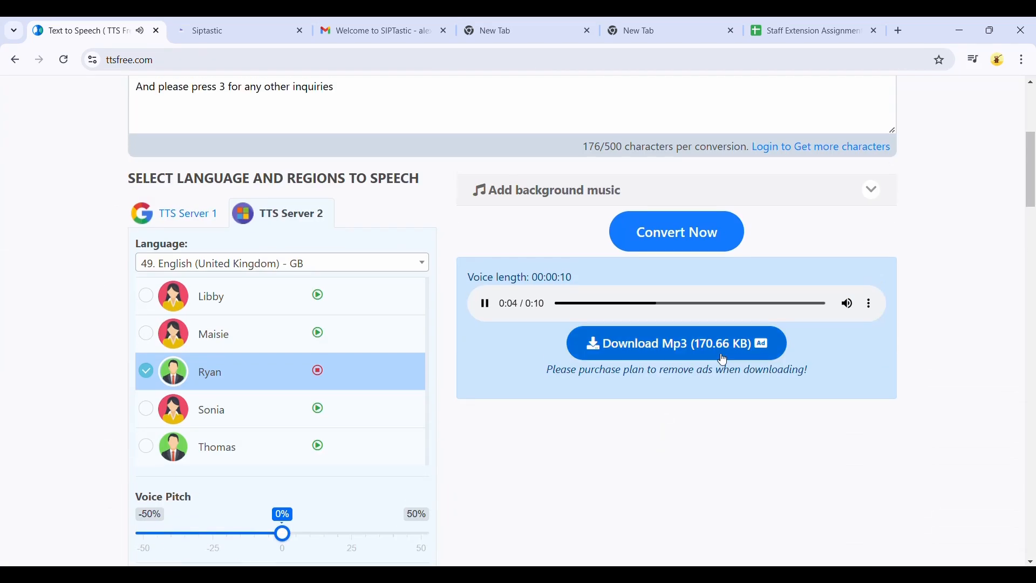
left_click(683, 354)
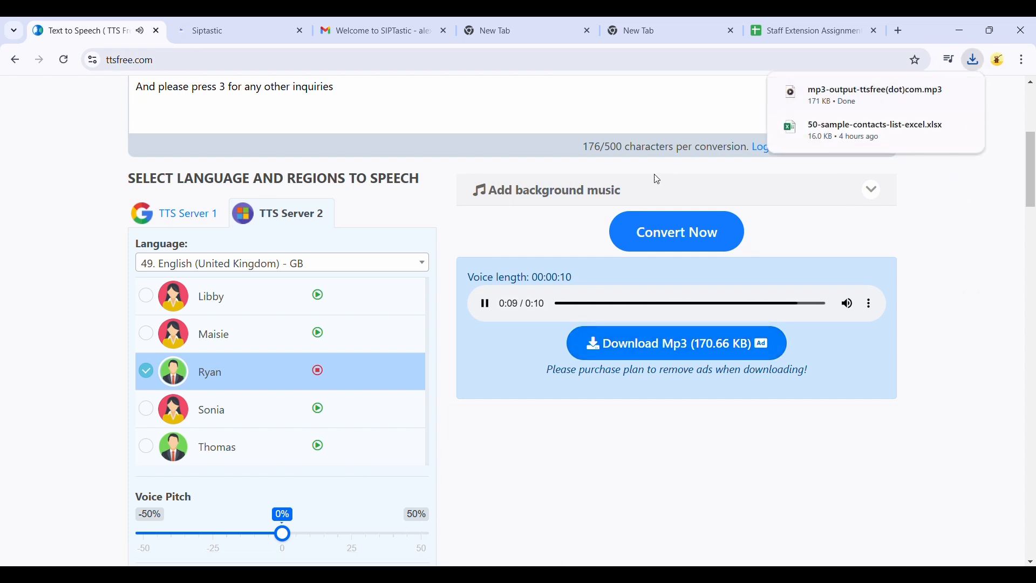
Step: Upload the downloaded mp3-output-ttsfree(dot)com file as a new recording in Recordings
left_click(213, 27)
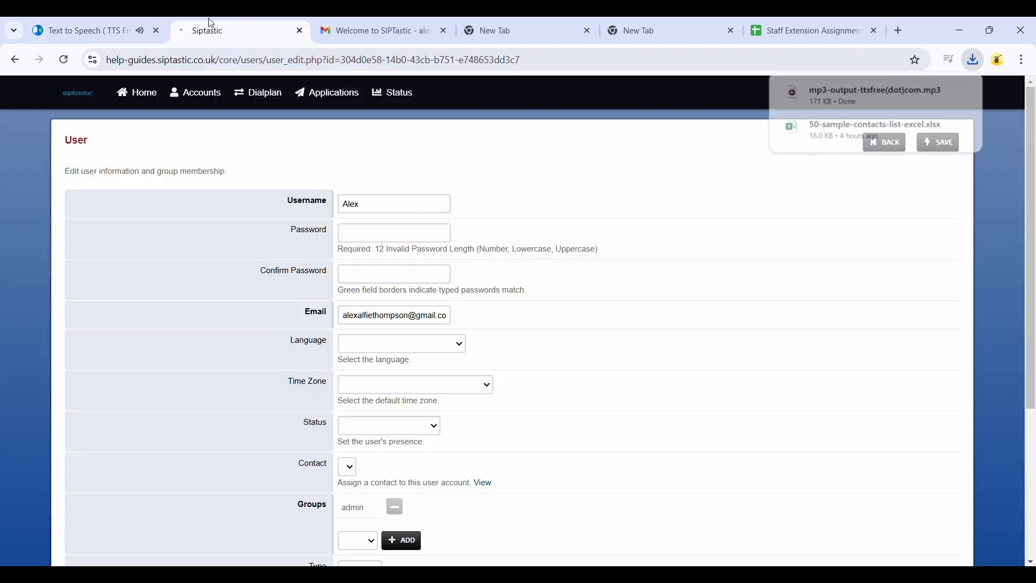
mouse_move(319, 92)
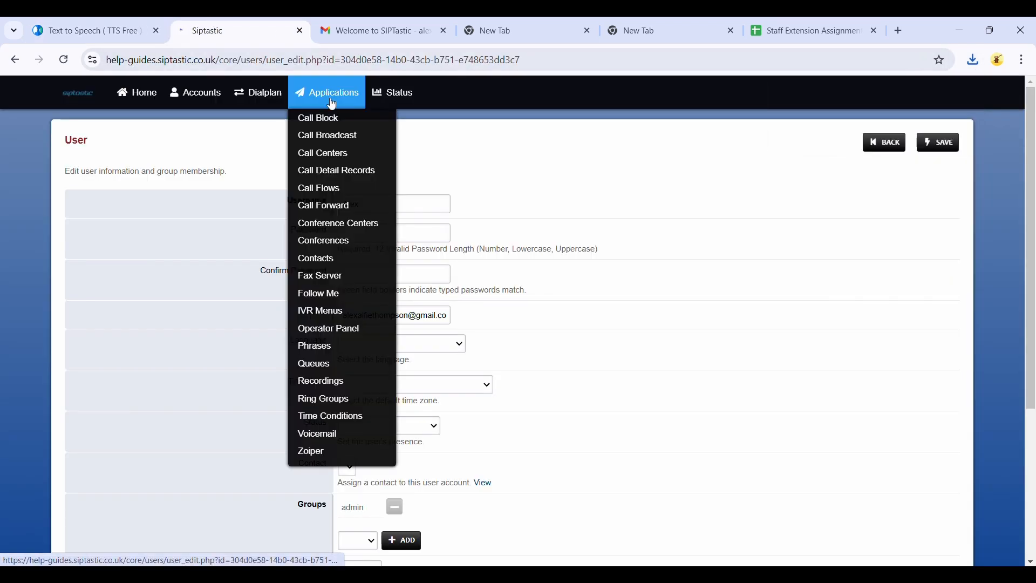
left_click(331, 382)
left_click(838, 144)
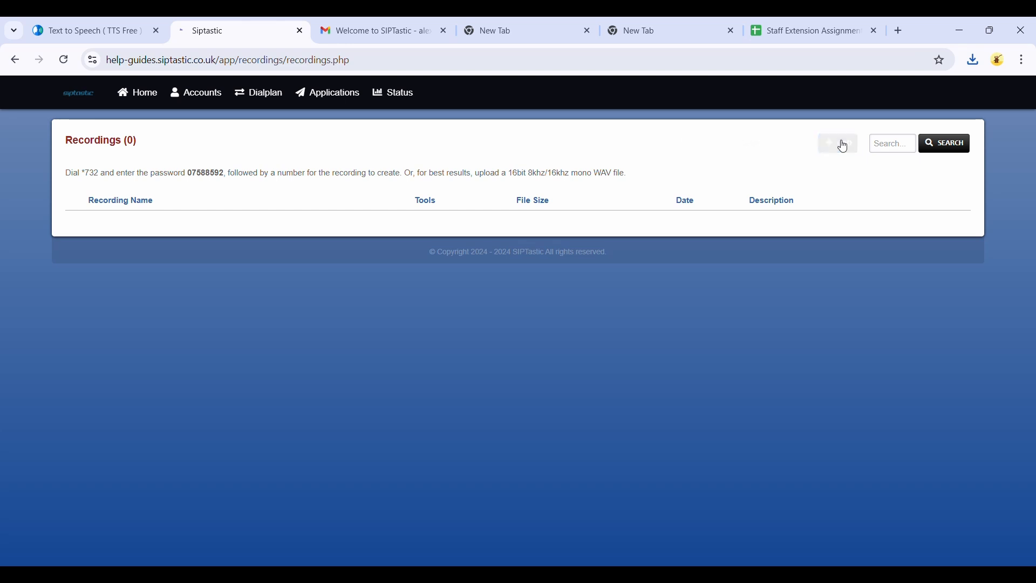
left_click(837, 146)
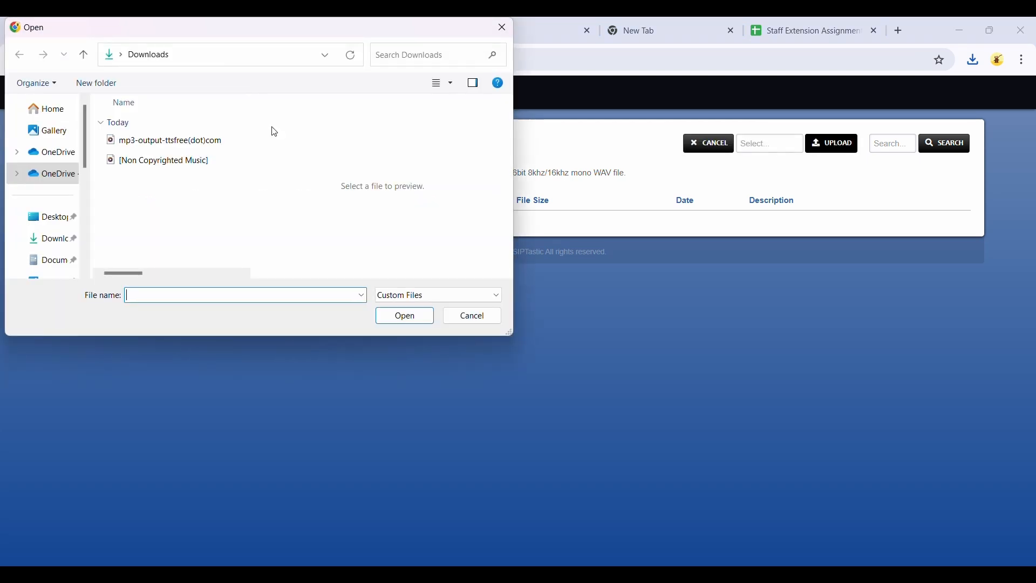
left_click(184, 142)
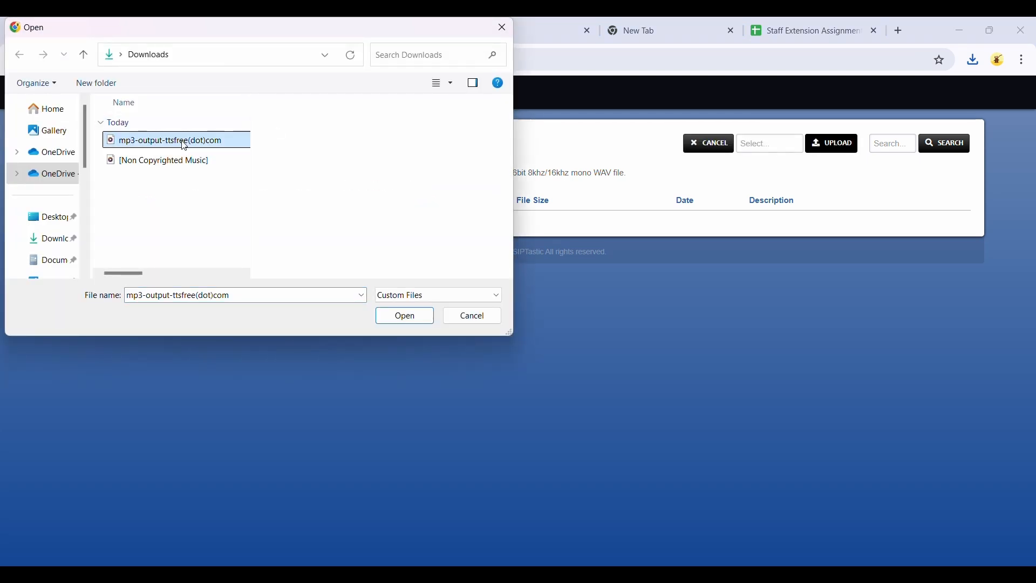
left_click(404, 322)
left_click(825, 148)
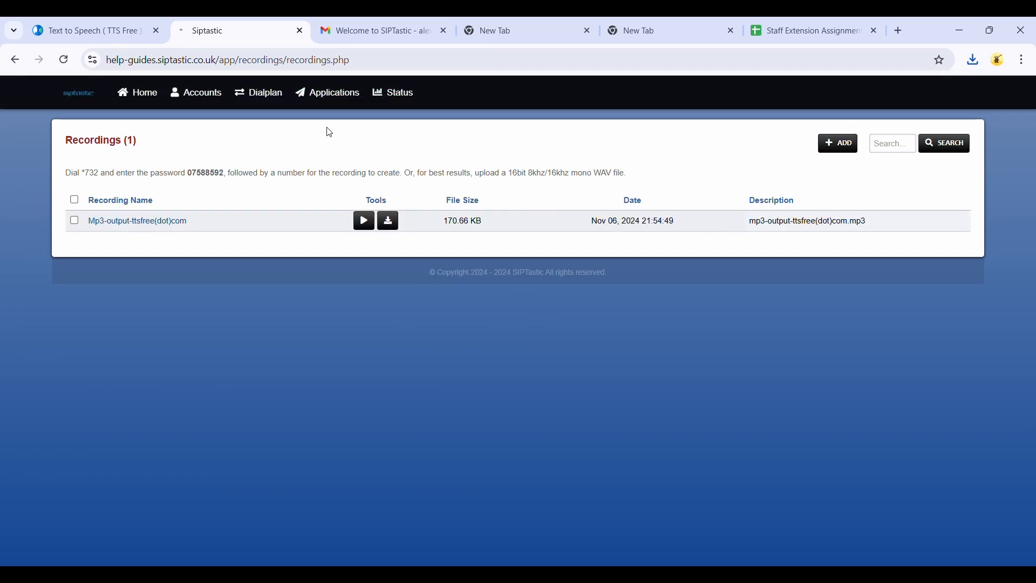
Step: Add a new IVR menu named Main IVR with extension 2001
left_click(325, 97)
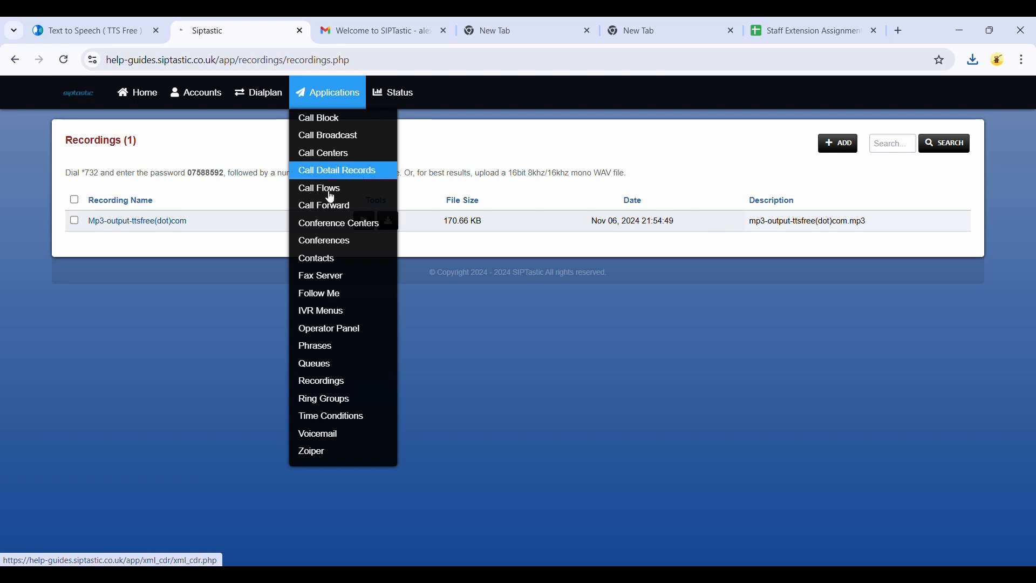
left_click(326, 310)
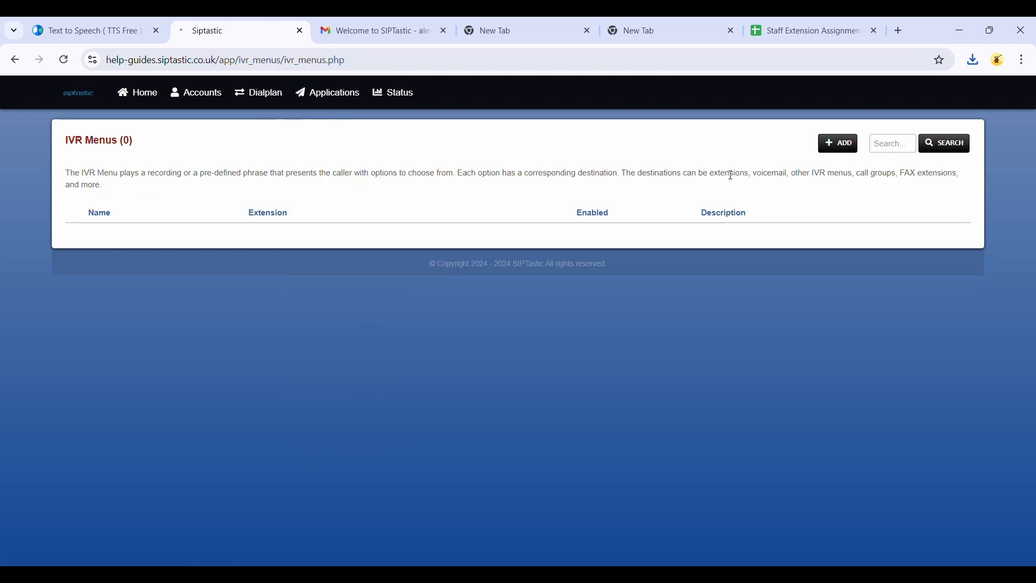
left_click(841, 145)
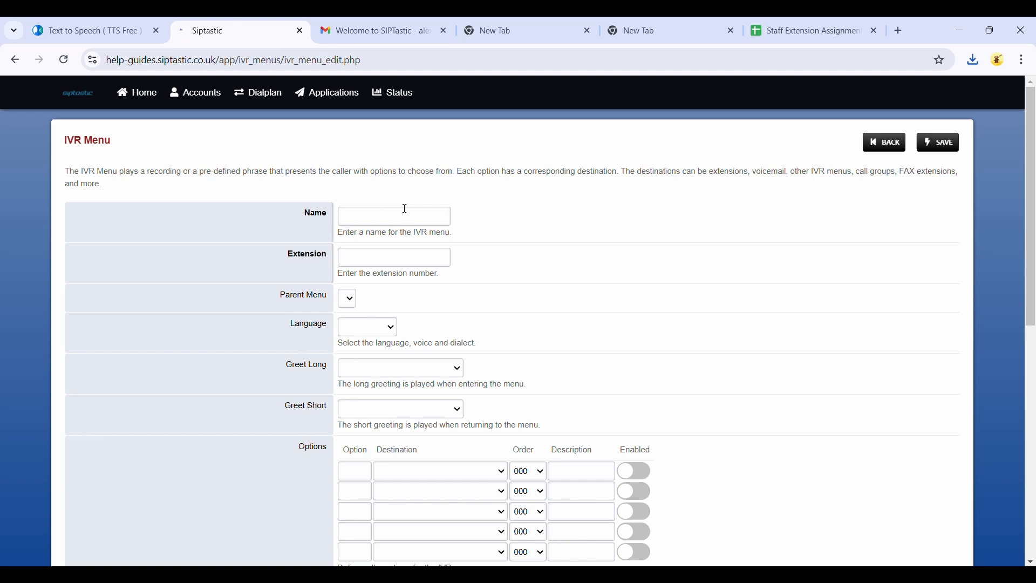
left_click(402, 213)
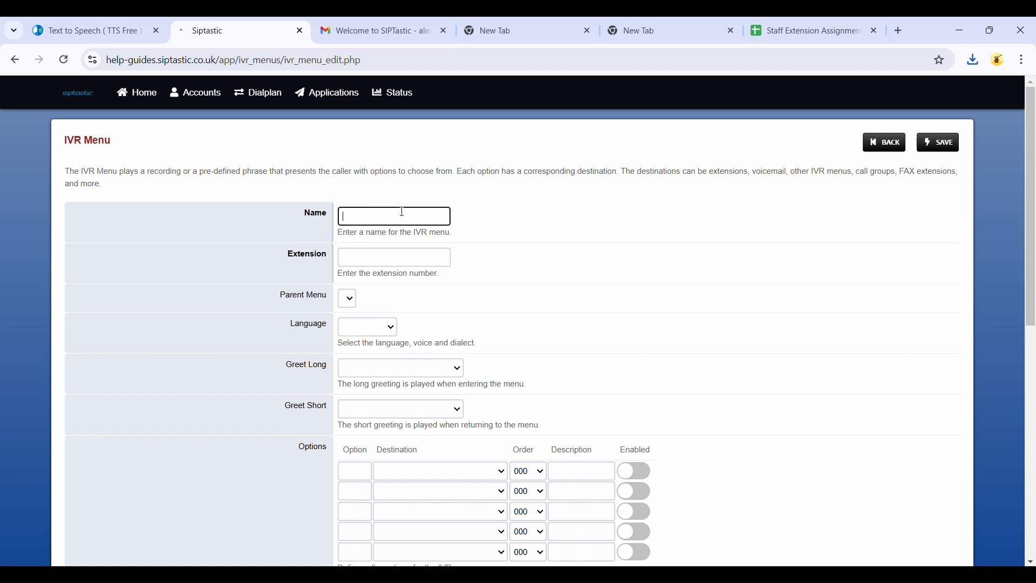
type("Mi")
type("in IVR")
left_click(353, 254)
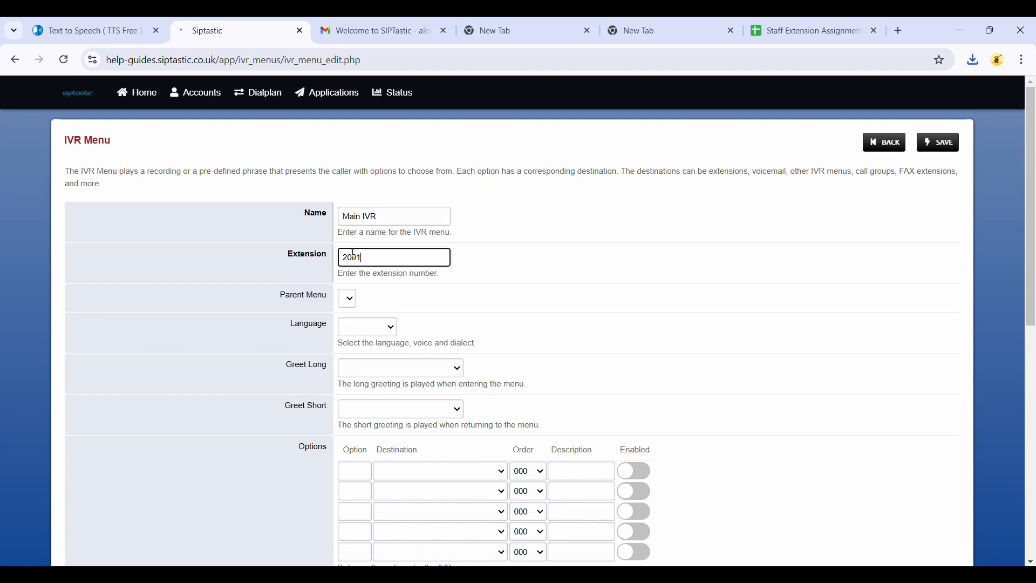
Step: Set the IVR menu's long greeting to the Mp3-output-ttsfree(dot)com recording
left_click(368, 326)
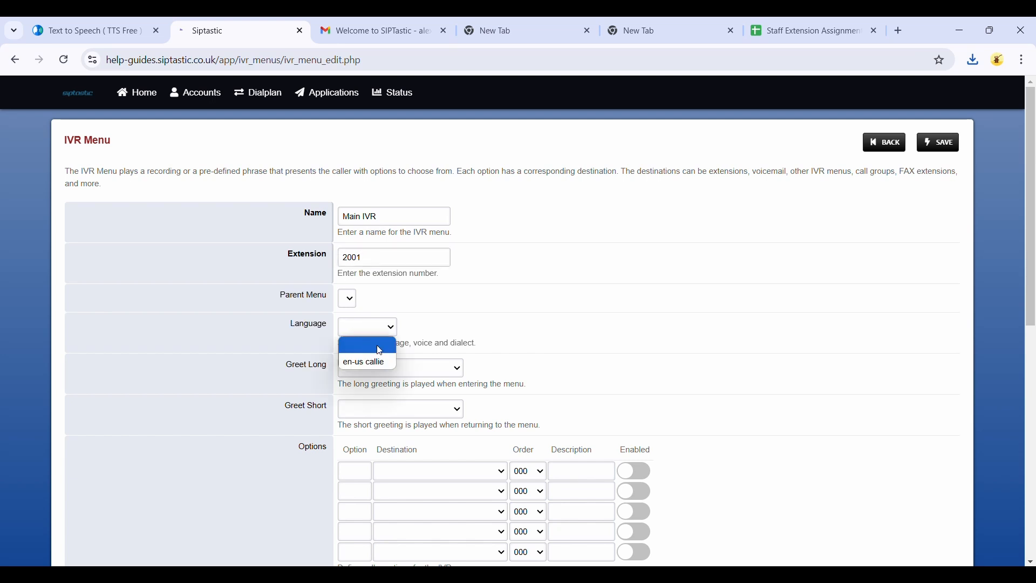
left_click(413, 343)
left_click(384, 368)
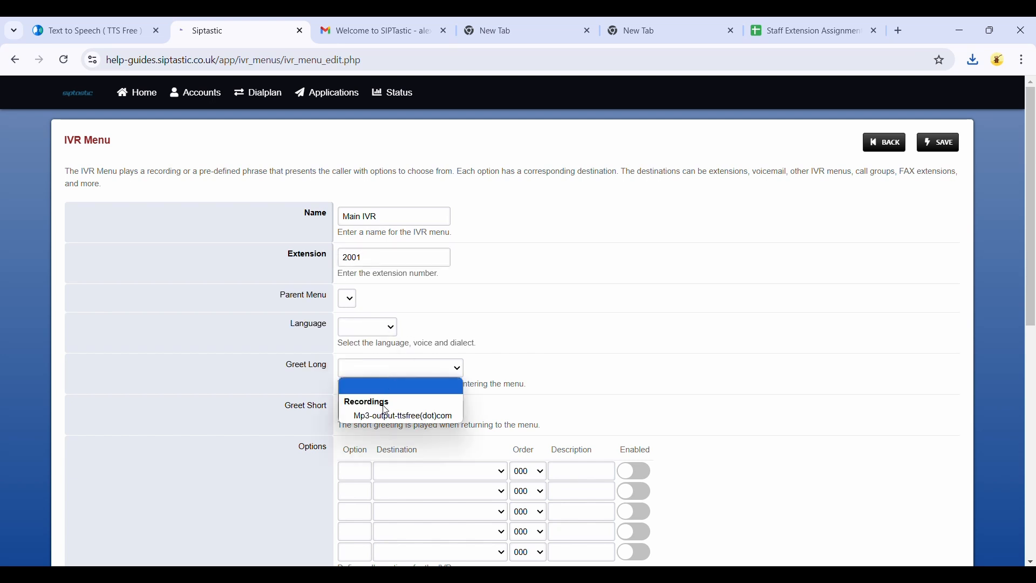
left_click(410, 417)
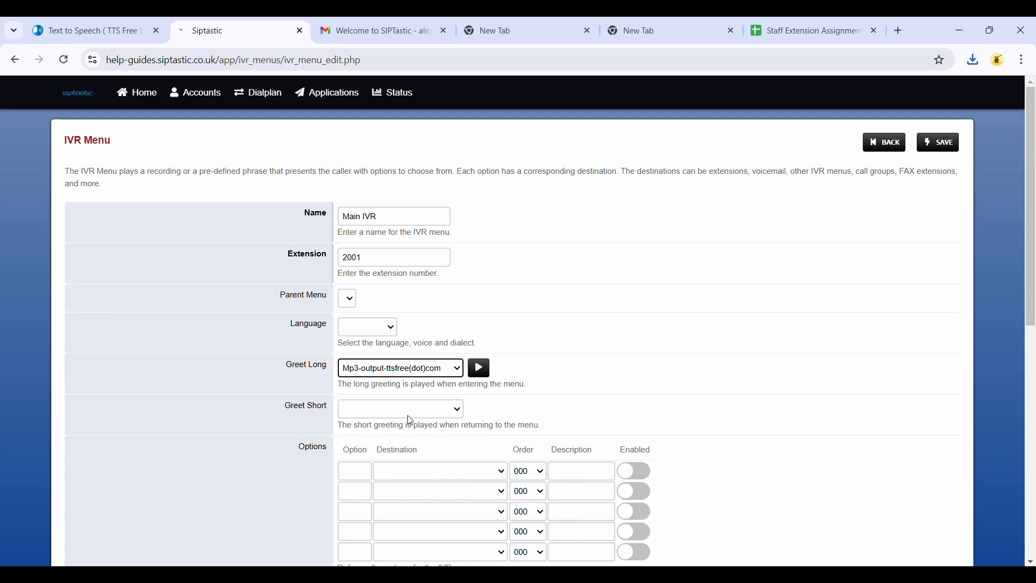
Step: Add caller options 1, 2 and 3 to the IVR menu
scroll(409, 416, "down", 1)
scroll(410, 419, "down", 1)
left_click(341, 389)
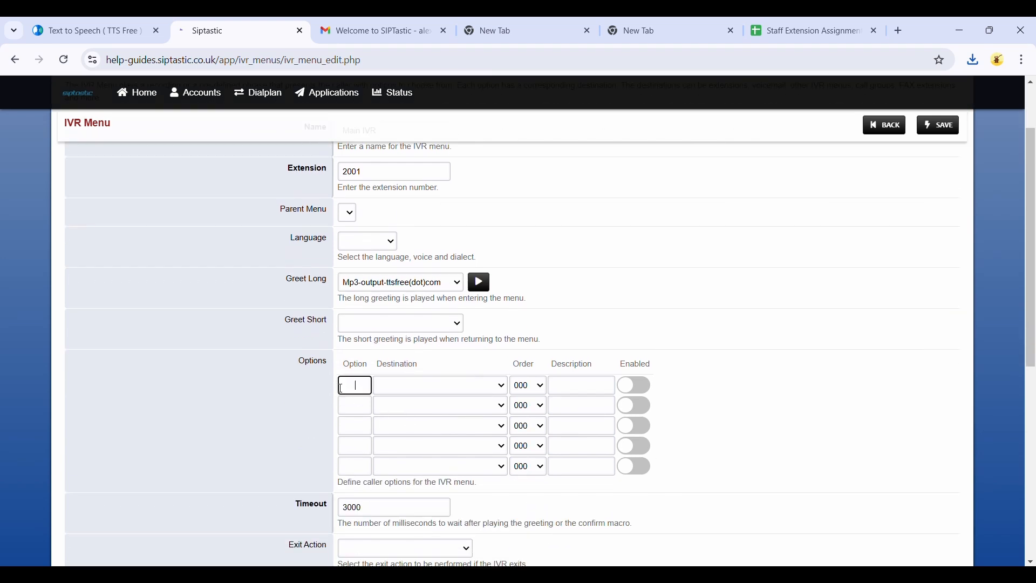
type("1")
left_click(353, 406)
type("2")
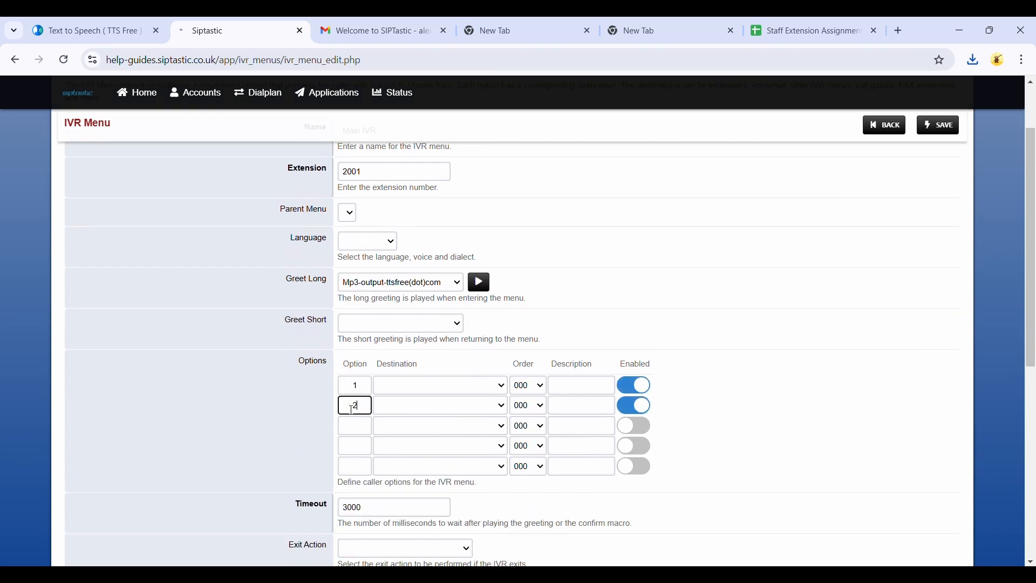
left_click(354, 425)
type("3")
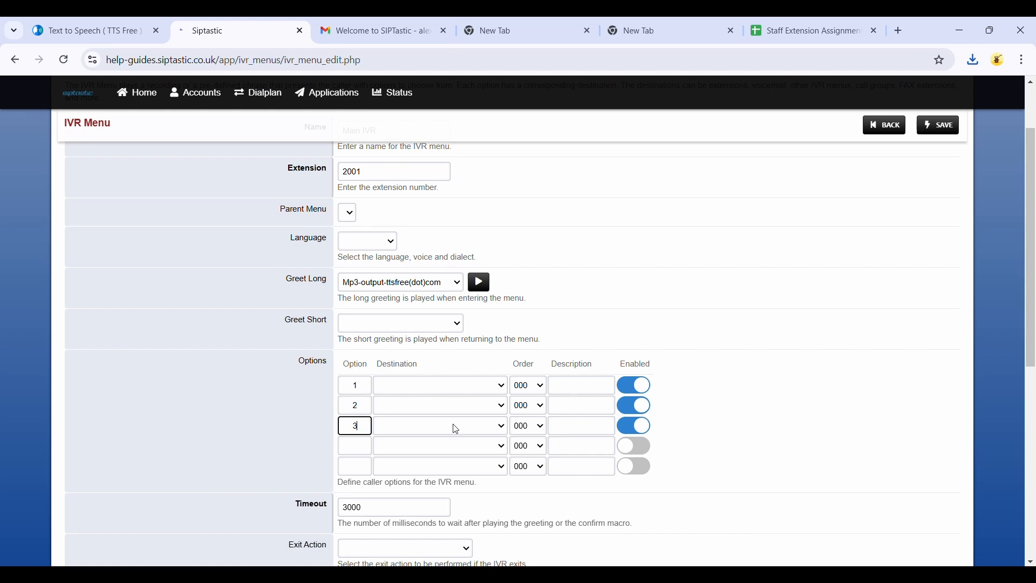
Step: Save the Main IVR menu and return to the IVR menus list
left_click(505, 382)
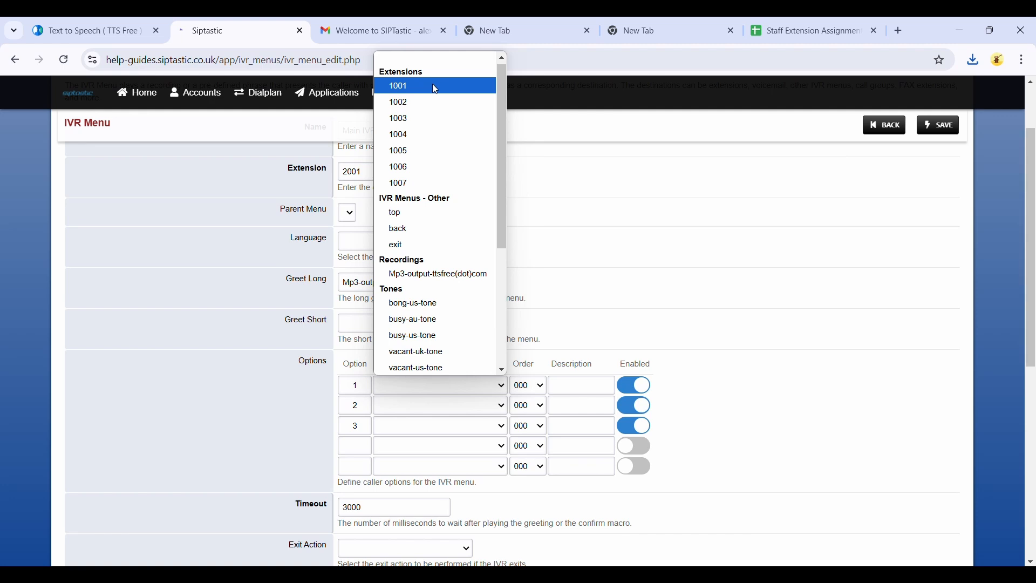
left_click(787, 175)
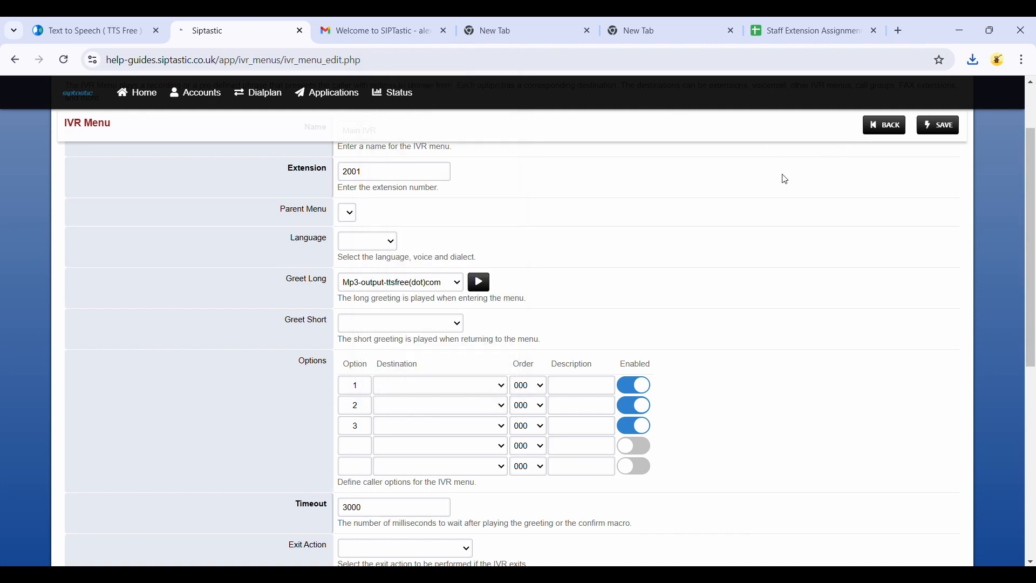
left_click(948, 132)
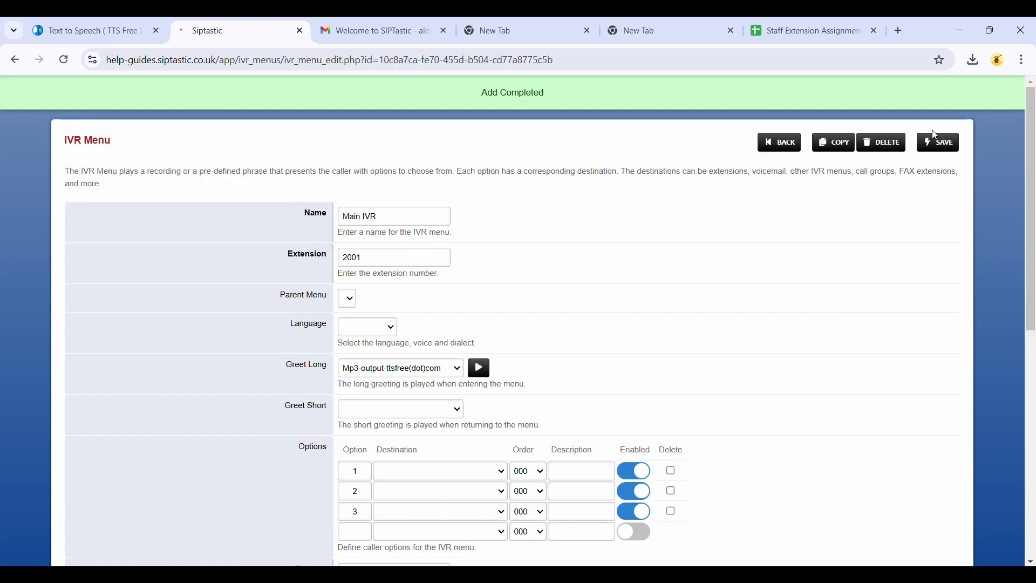
left_click(780, 155)
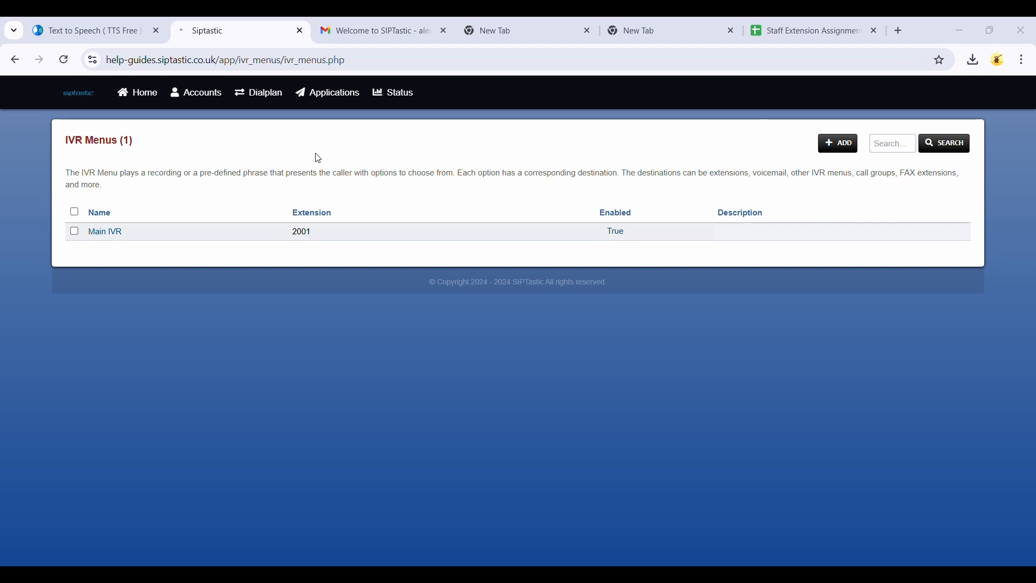
Step: Add a new call center queue named Sales with extension 3001 using the Ring All strategy
left_click(318, 98)
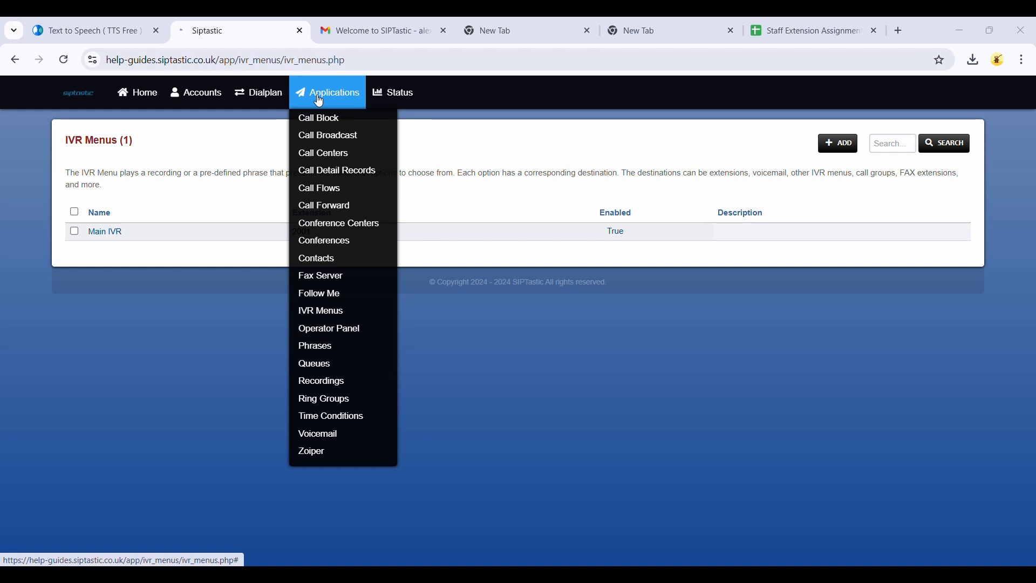
left_click(316, 154)
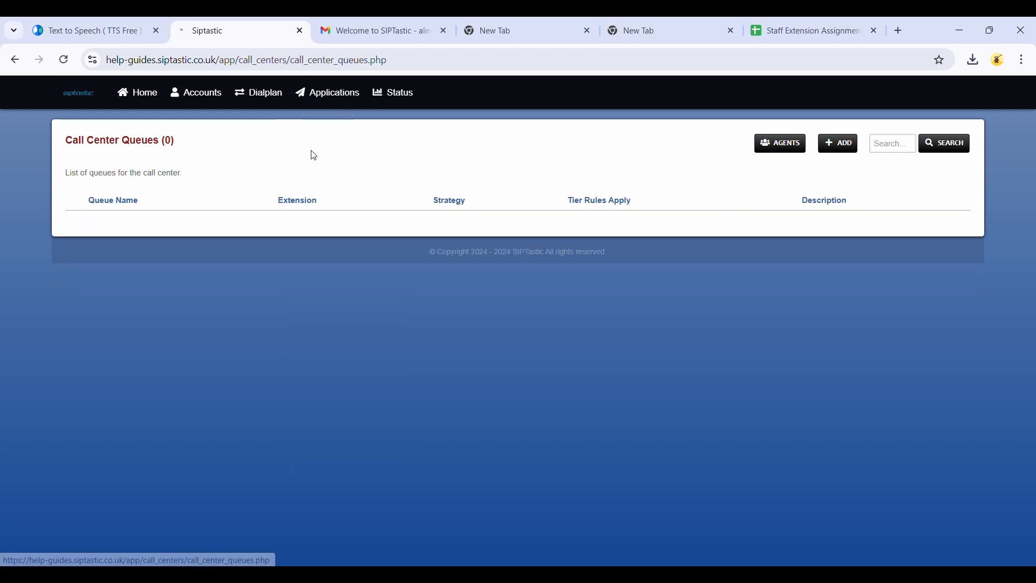
left_click(831, 146)
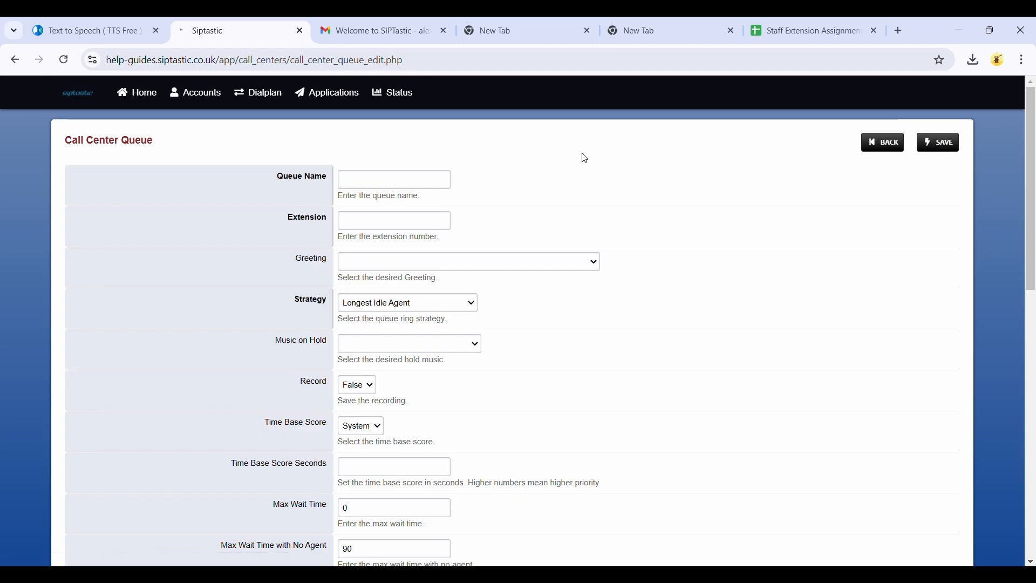
left_click(399, 178)
type("Sales")
left_click(374, 221)
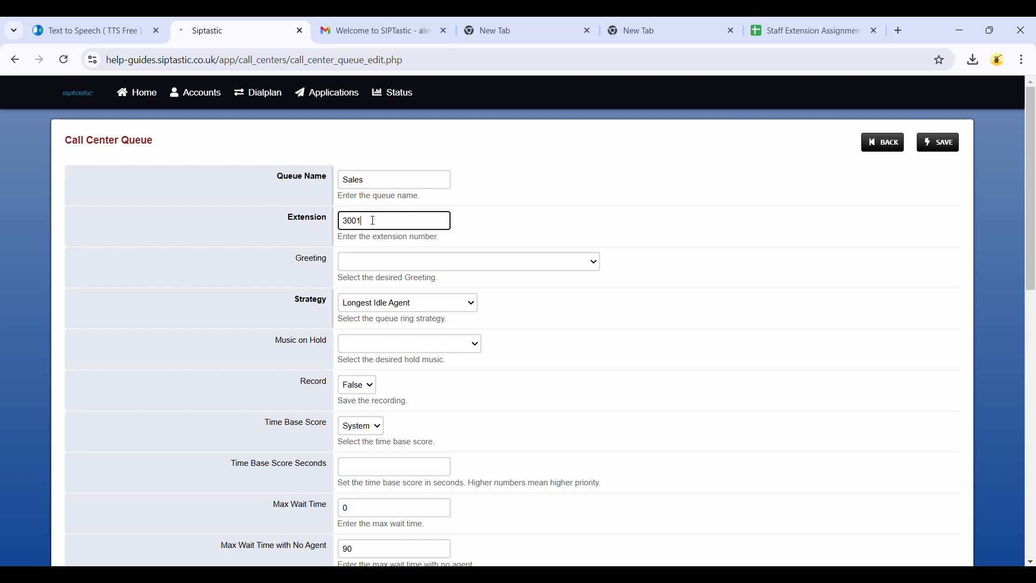
left_click(365, 307)
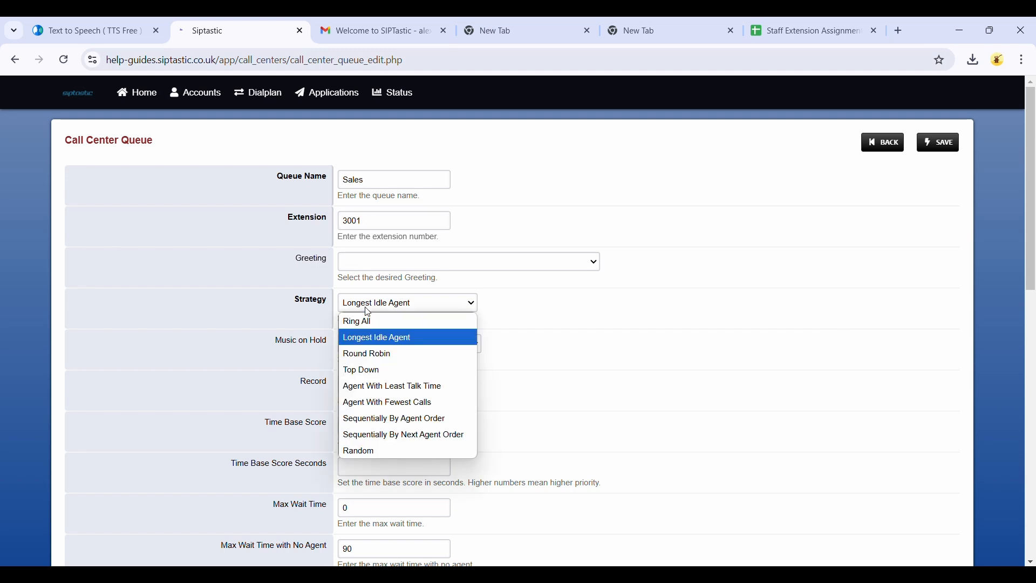
left_click(371, 322)
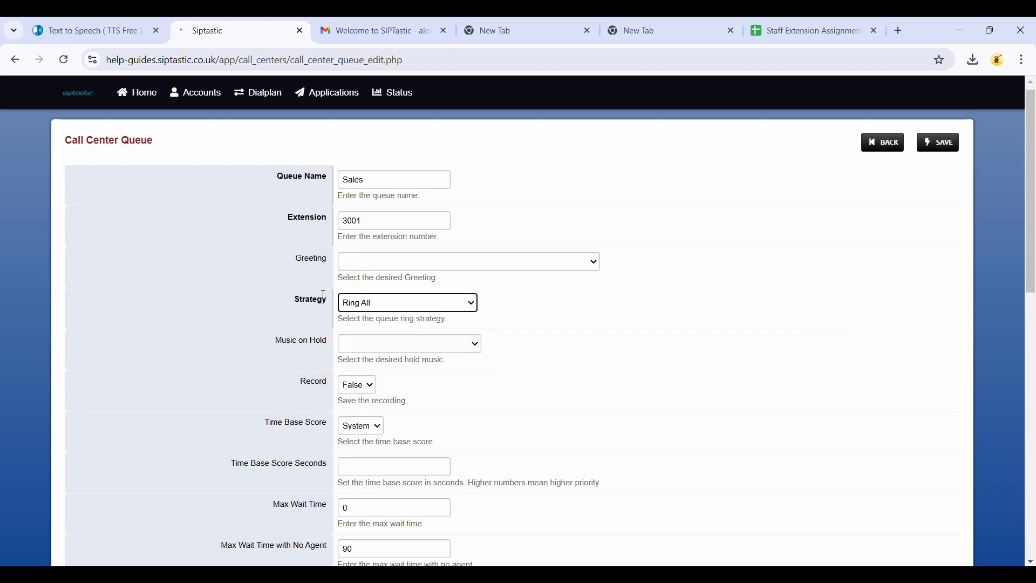
Step: Review the queue's remaining settings and the timeout action choices
scroll(448, 305, "down", 1)
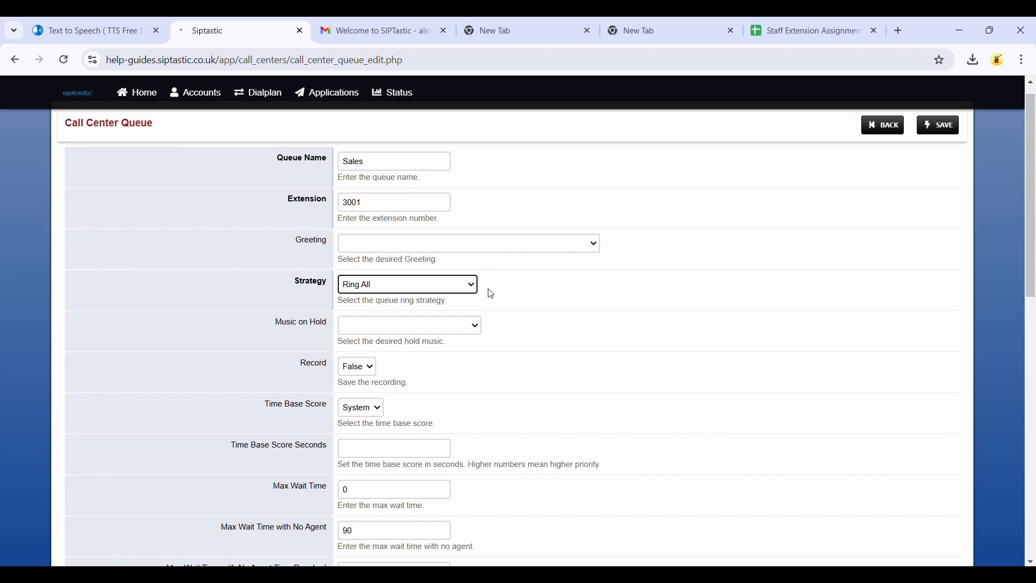
scroll(336, 286, "down", 4)
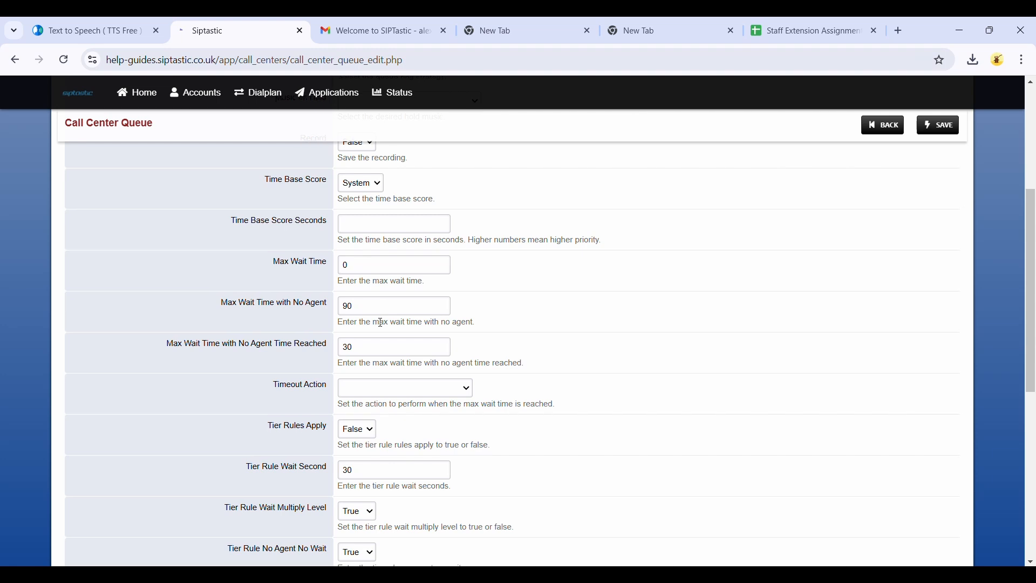
scroll(378, 373, "down", 1)
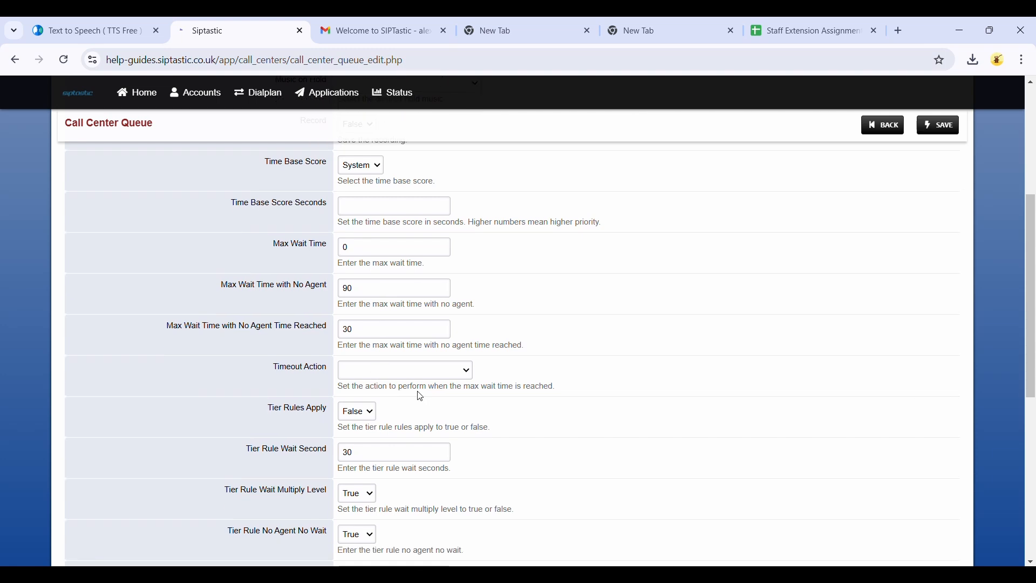
left_click(451, 373)
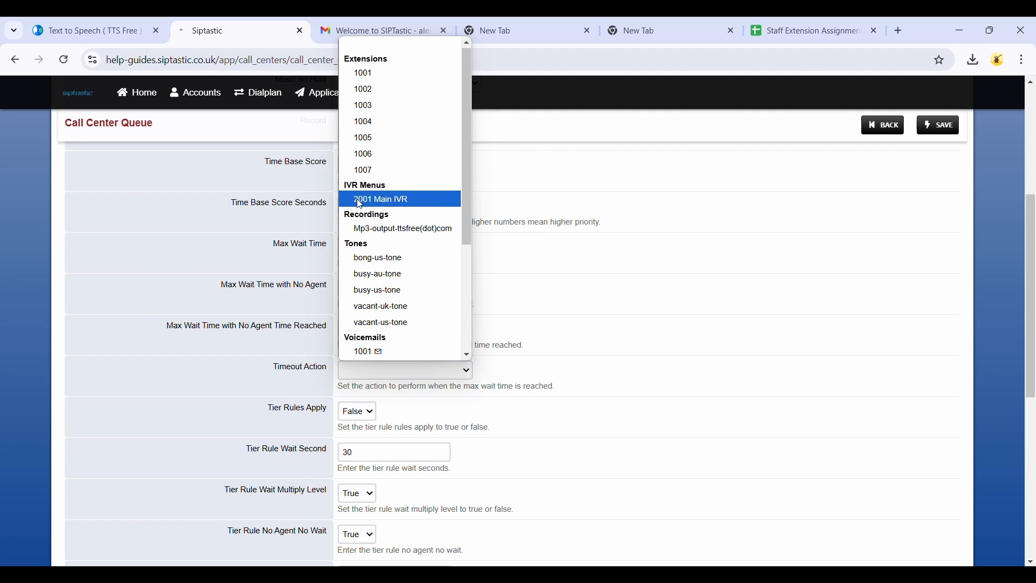
scroll(361, 205, "down", 3)
scroll(360, 204, "down", 1)
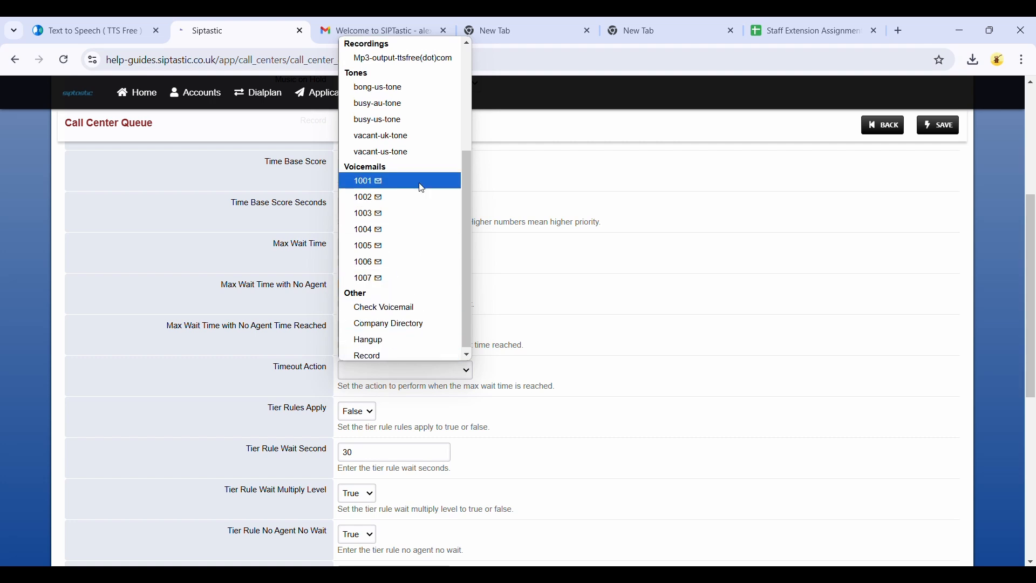
scroll(416, 184, "up", 1)
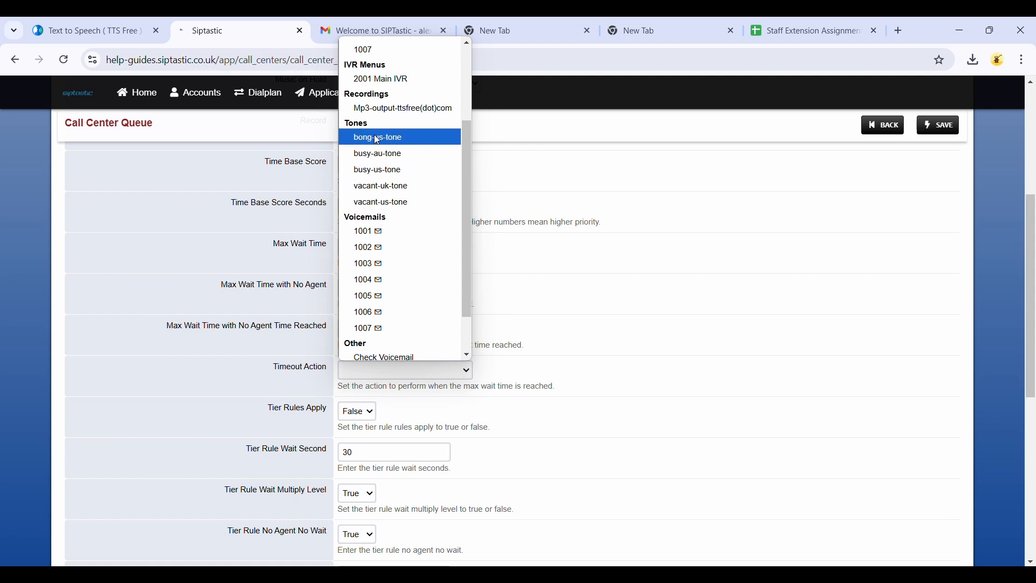
left_click(517, 223)
scroll(650, 291, "down", 3)
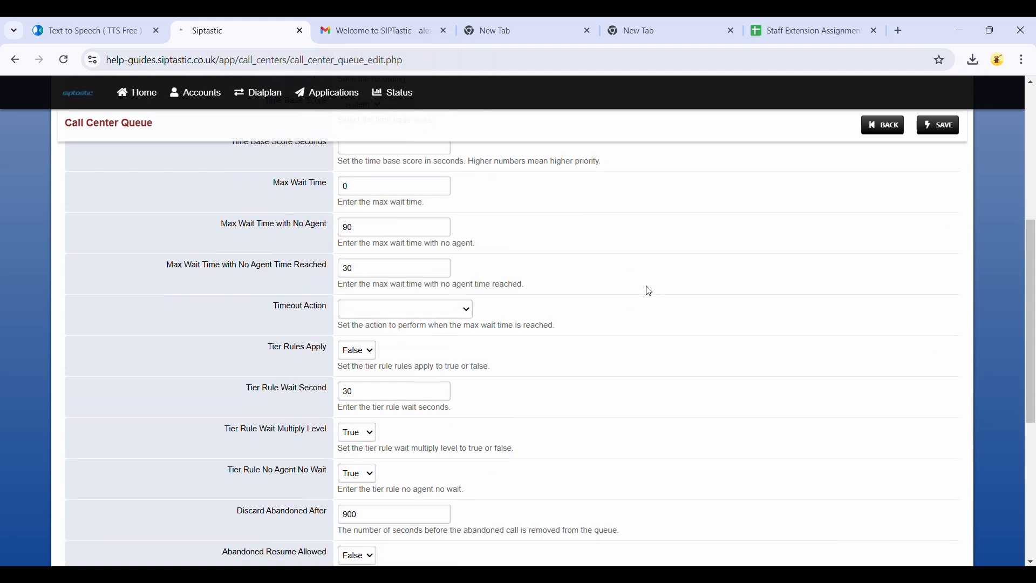
scroll(650, 291, "up", 8)
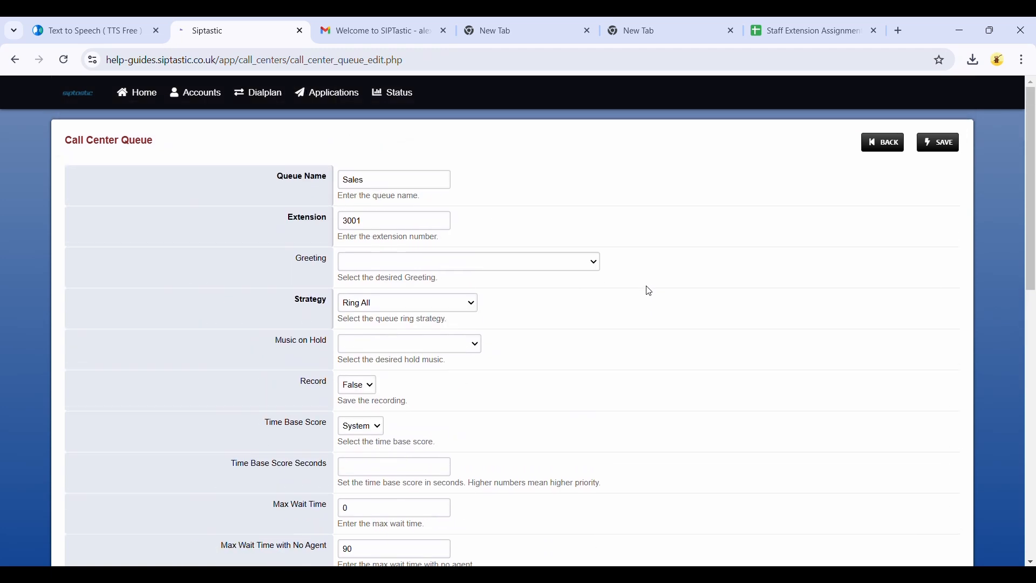
Step: Save the Sales queue and return to the call center queues list
left_click(941, 146)
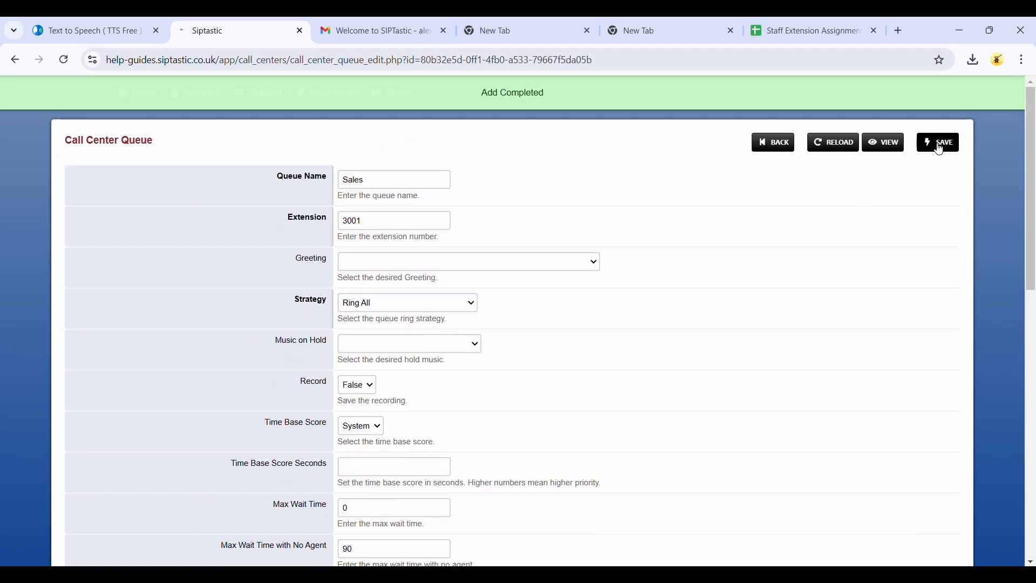
left_click(835, 152)
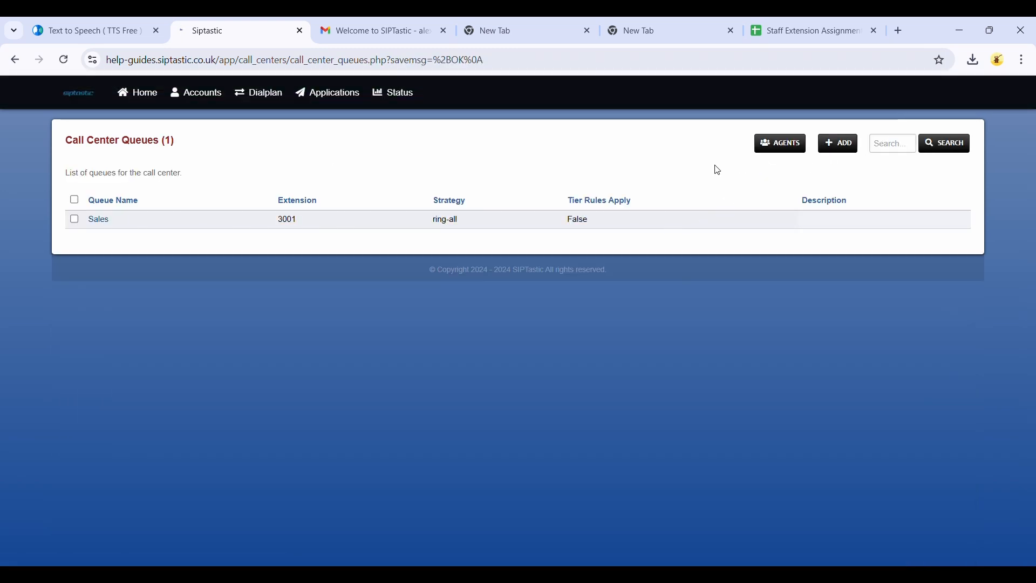
Step: Open the call center agents list and add a new agent named 1001 with agent ID 1001
left_click(772, 151)
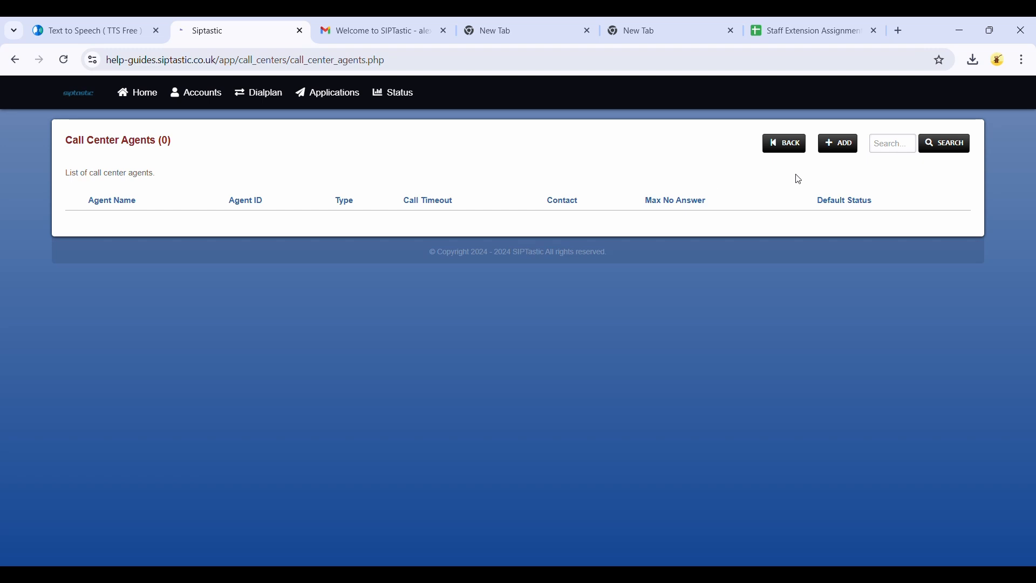
left_click(834, 151)
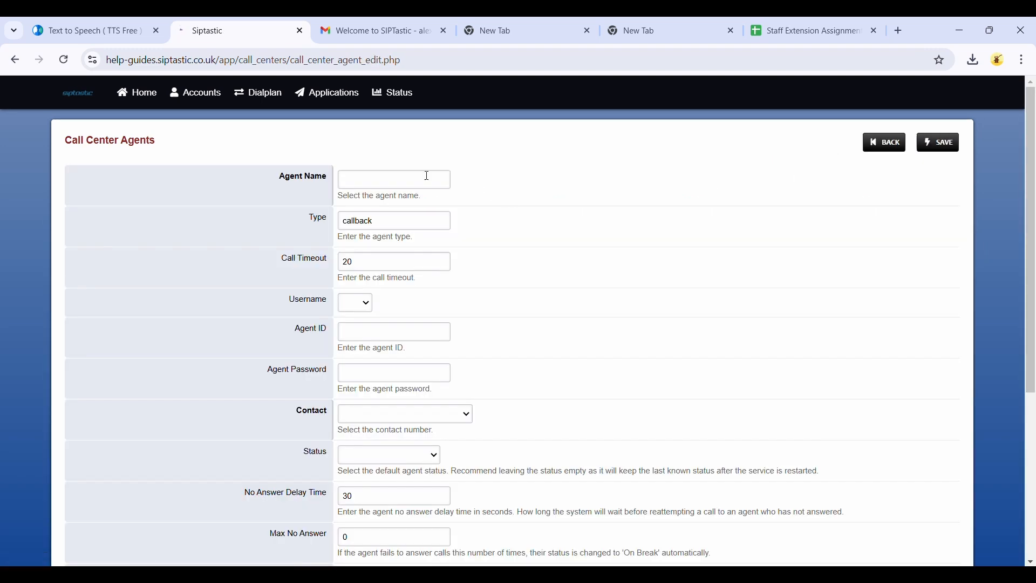
left_click(419, 180)
type("1001")
left_click(354, 304)
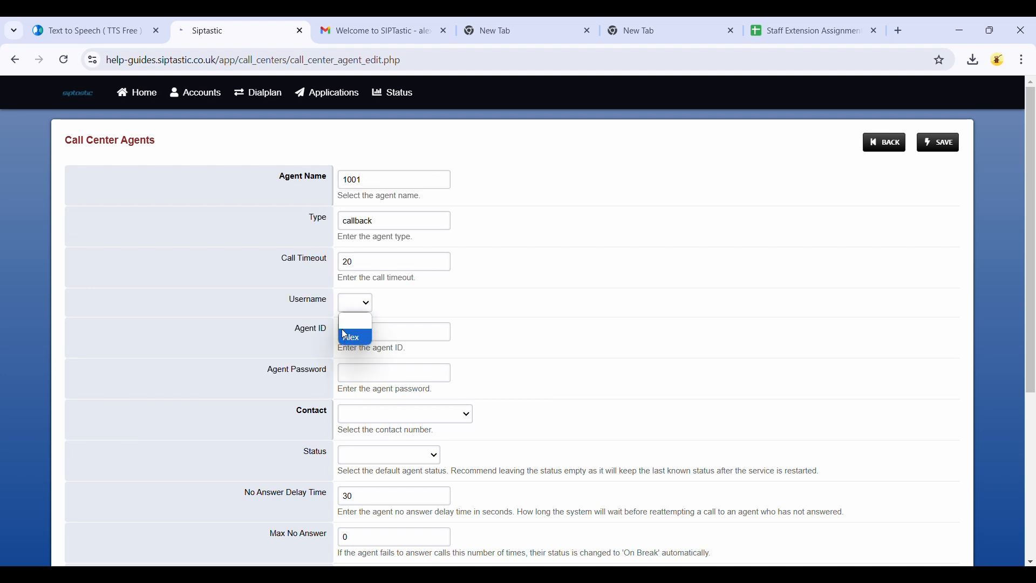
left_click(350, 325)
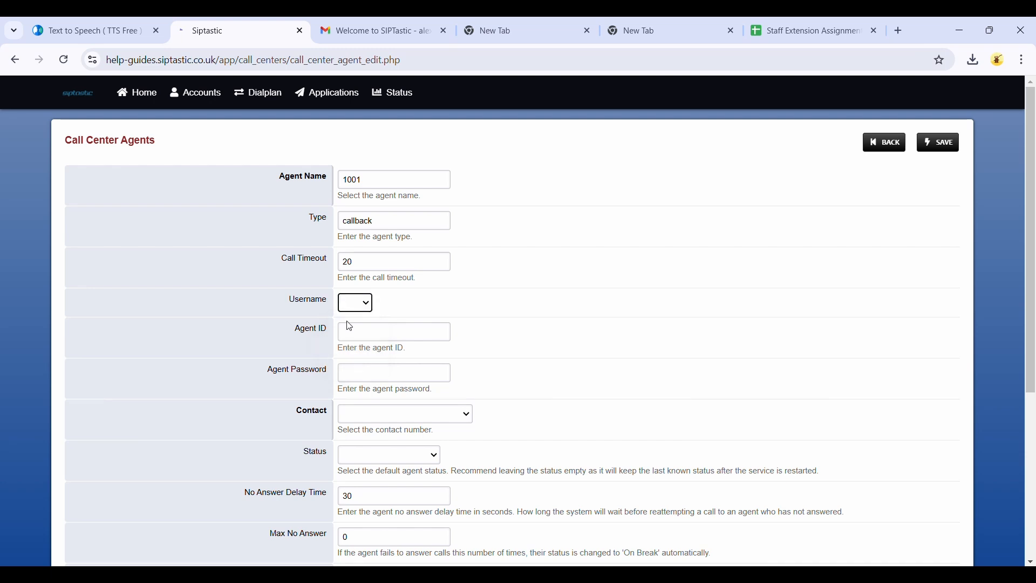
left_click(376, 333)
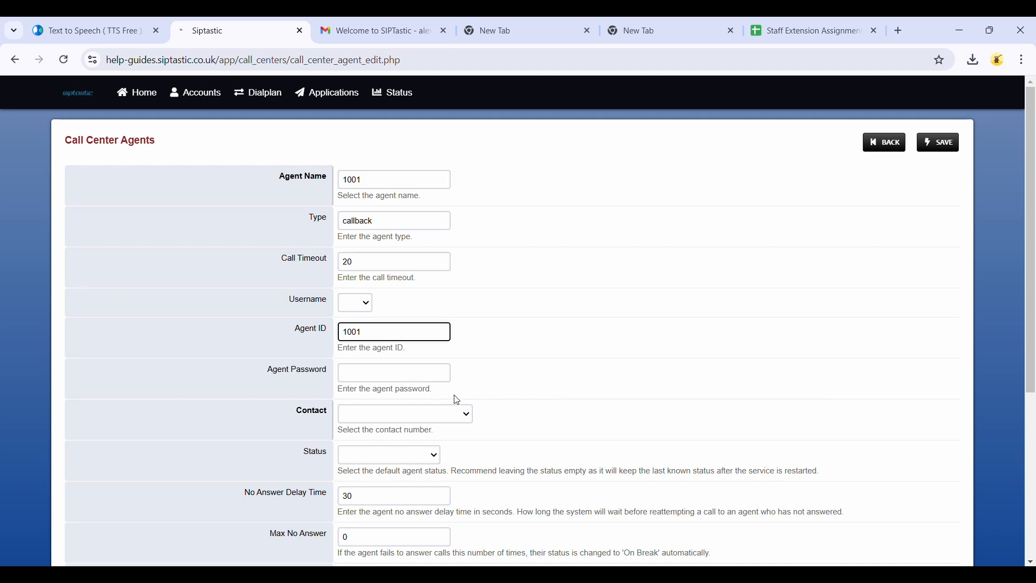
Step: Set the agent's contact to 1001 and save the agent
left_click(384, 421)
left_click(386, 459)
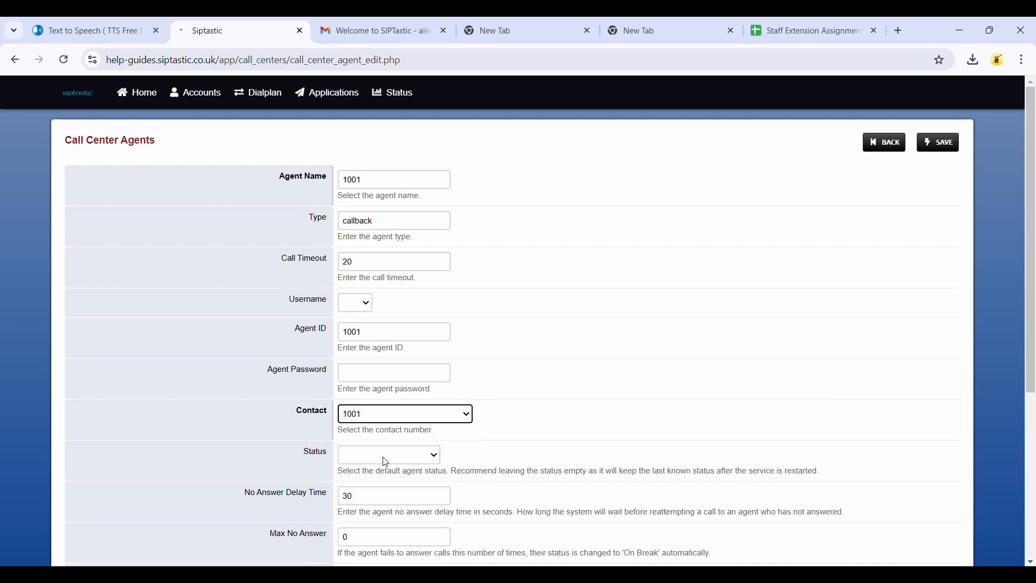
scroll(529, 429, "down", 1)
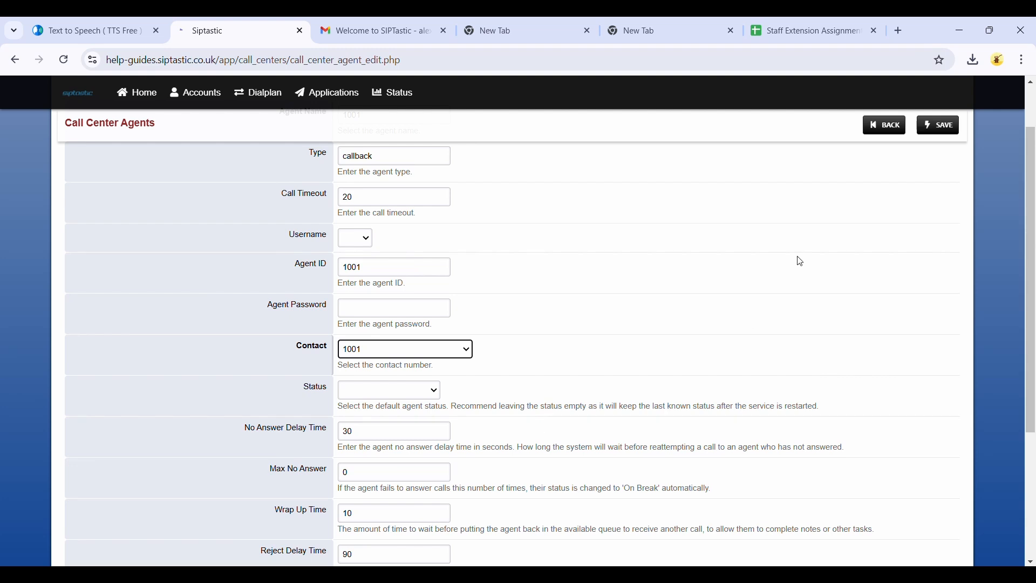
left_click(938, 126)
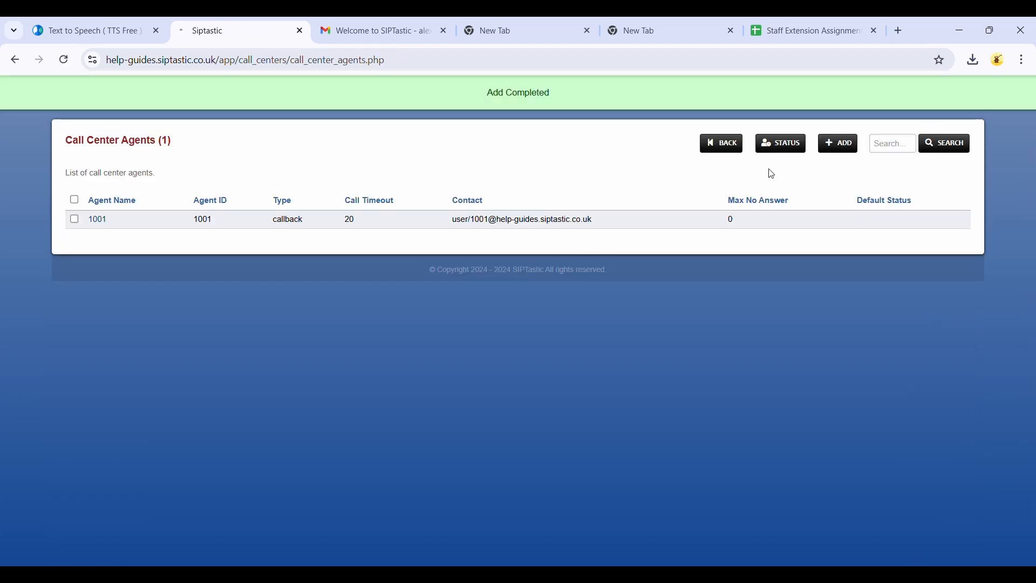
Step: Reopen the Sales queue, assign agent 1001 to it, and save the queue
left_click(733, 144)
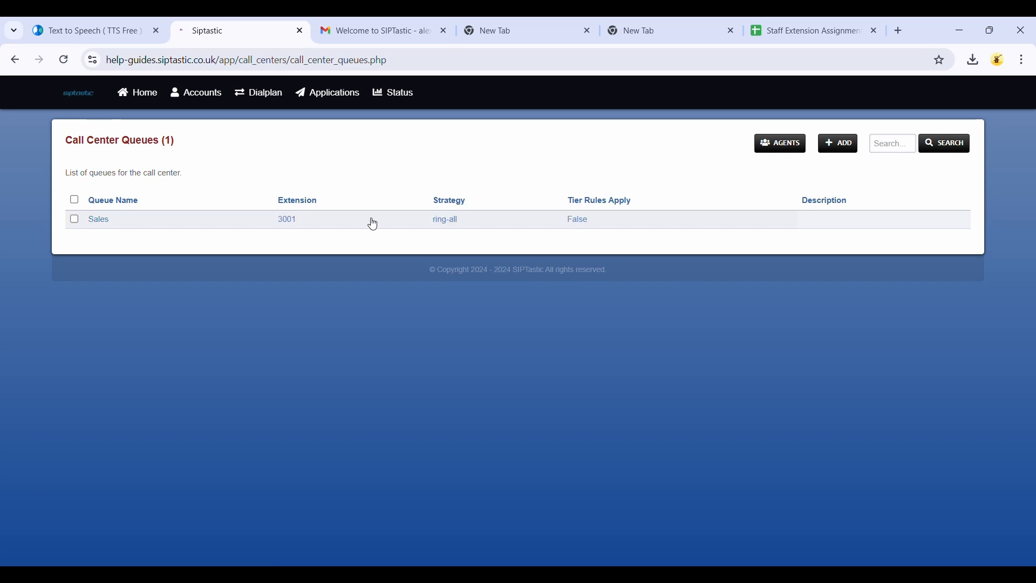
left_click(99, 221)
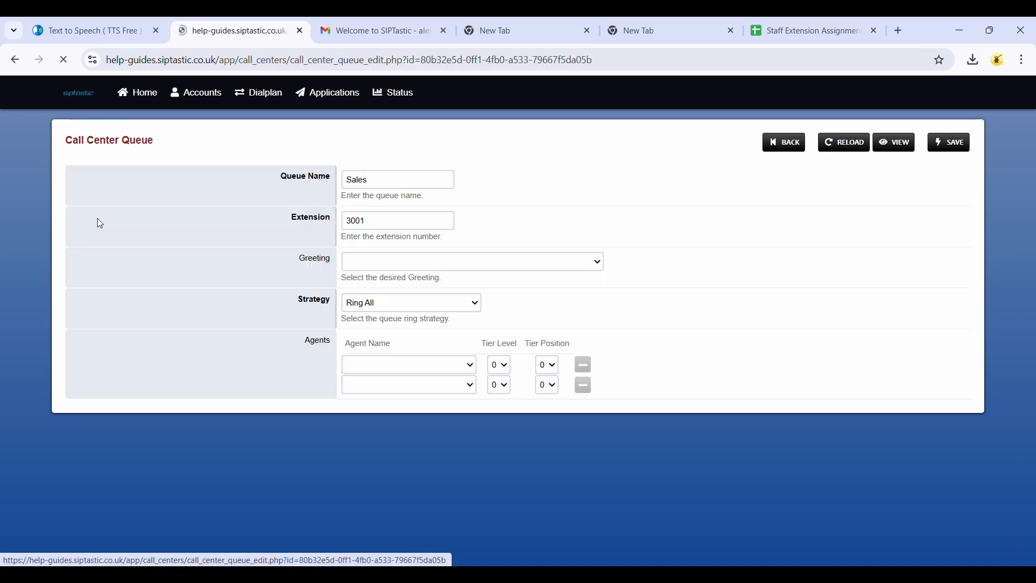
left_click(381, 367)
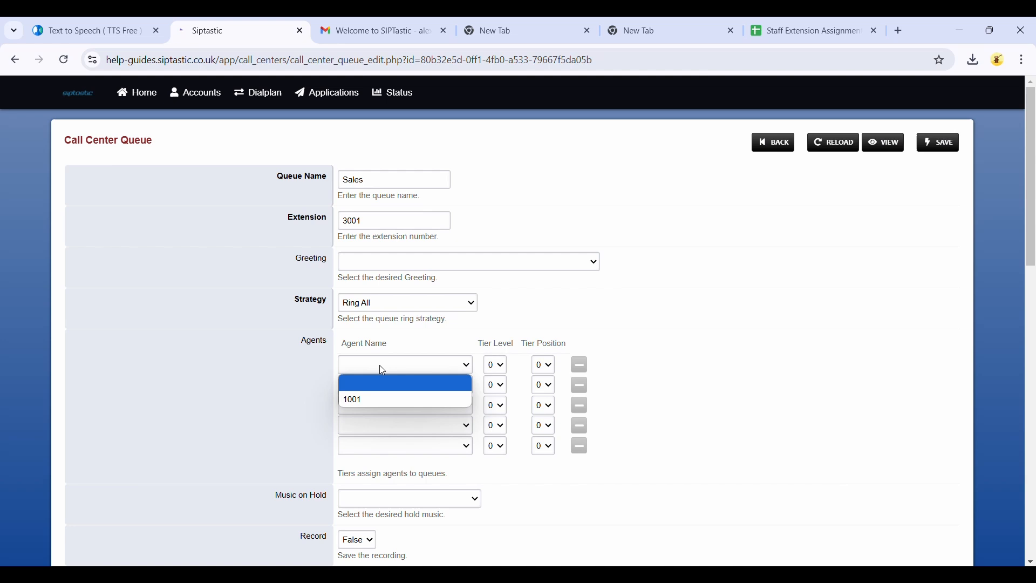
left_click(369, 399)
left_click(954, 154)
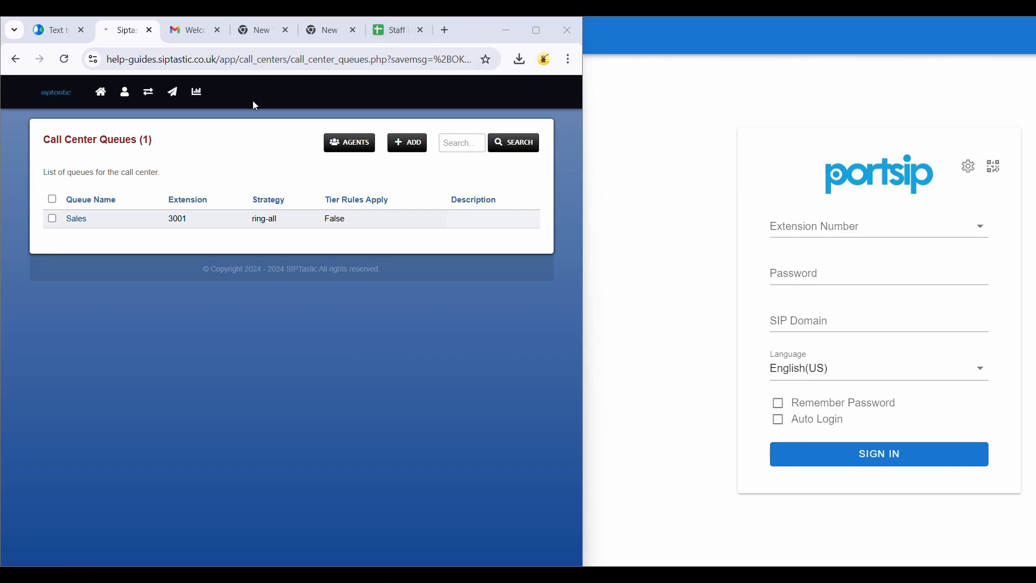
left_click(391, 30)
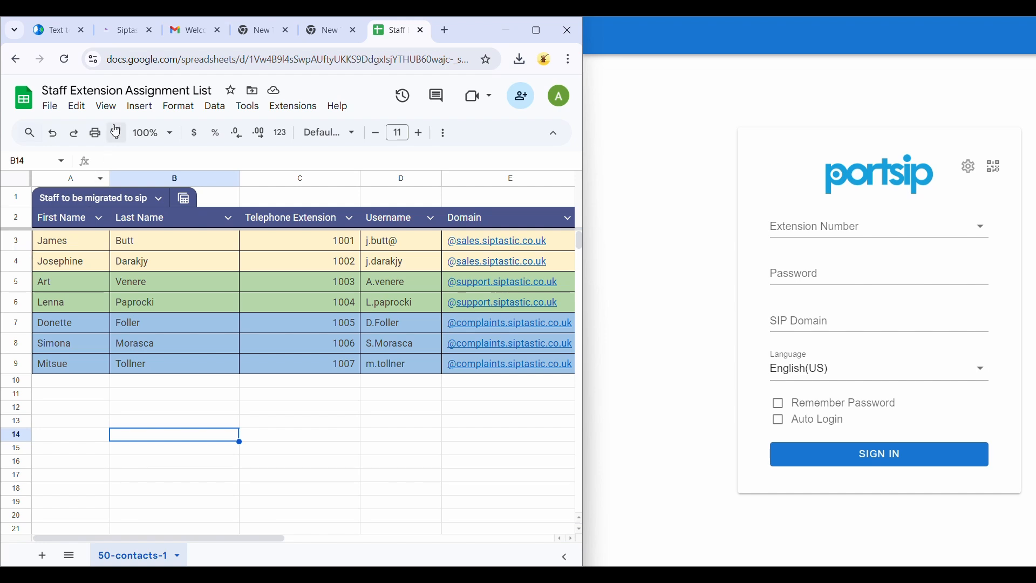
left_click(115, 34)
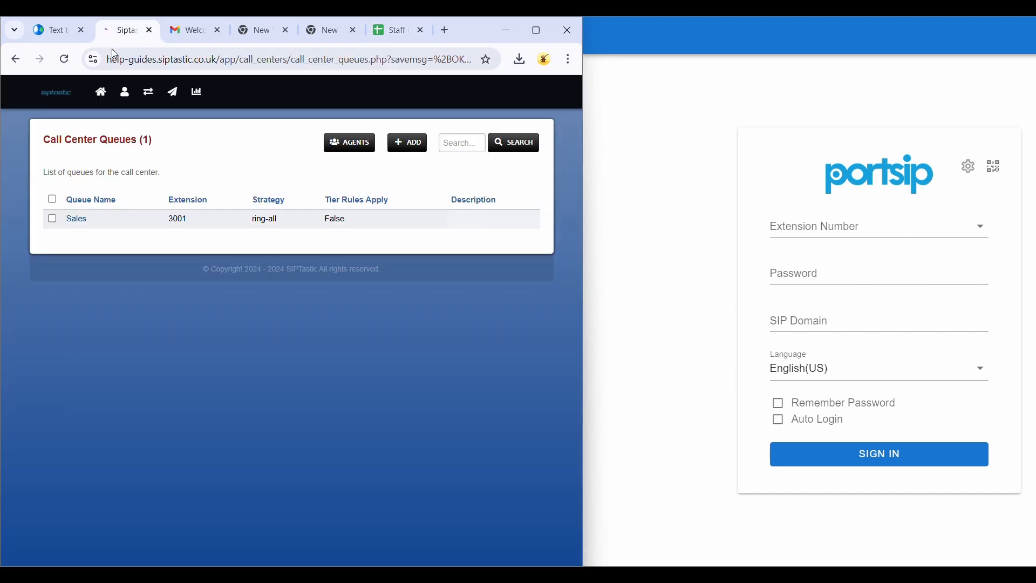
mouse_move(126, 95)
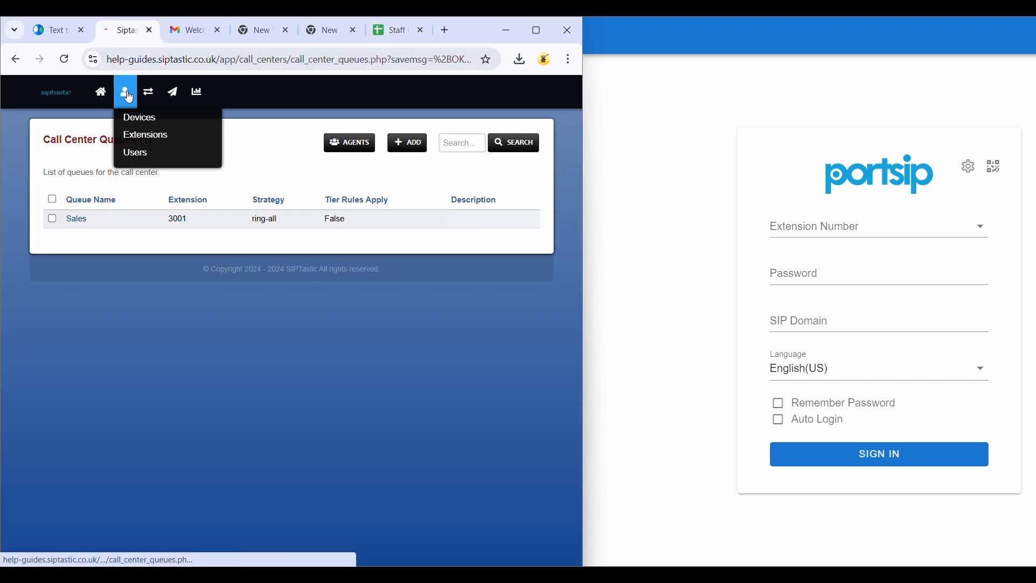
left_click(135, 139)
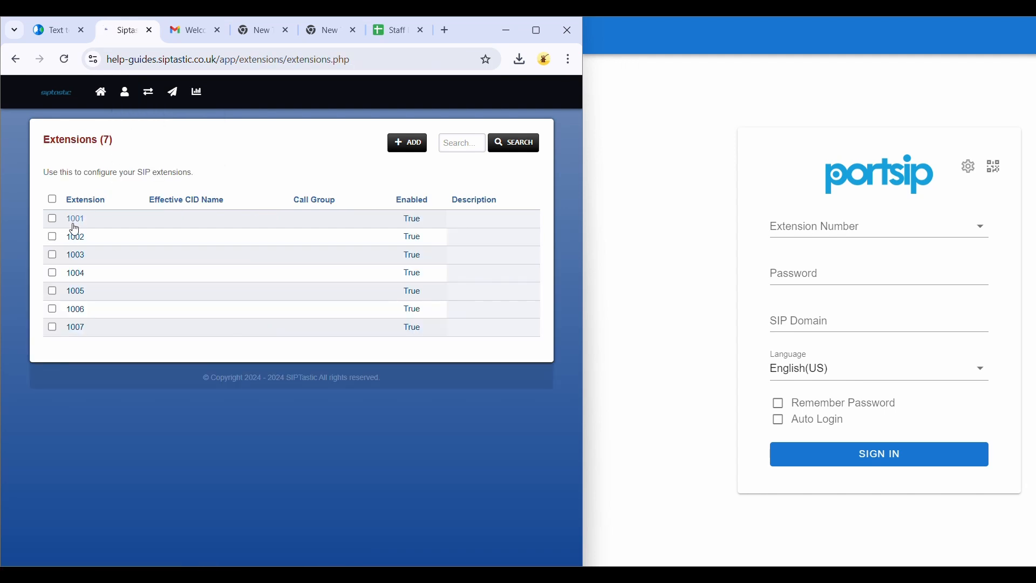
left_click(75, 225)
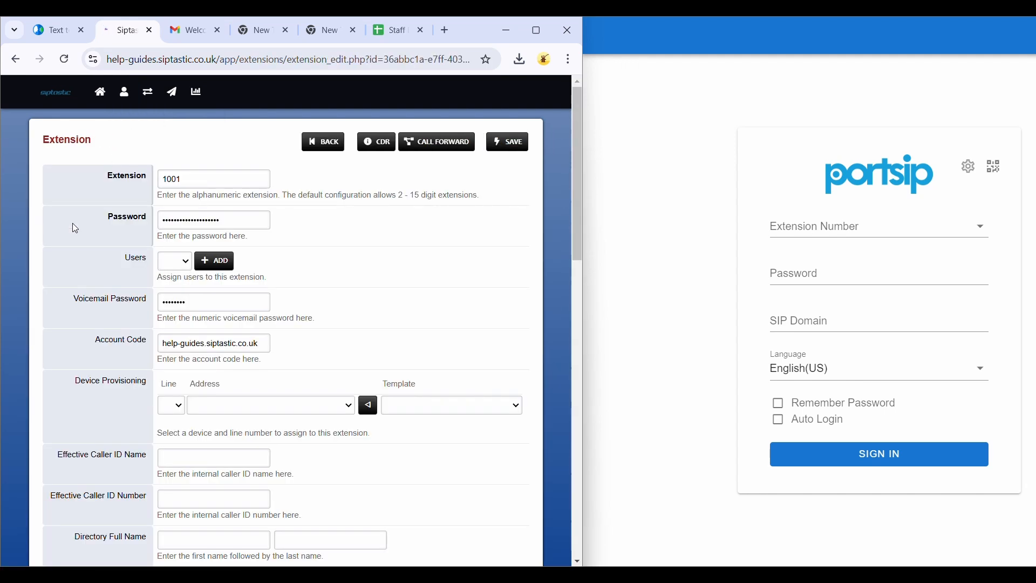
scroll(74, 228, "down", 2)
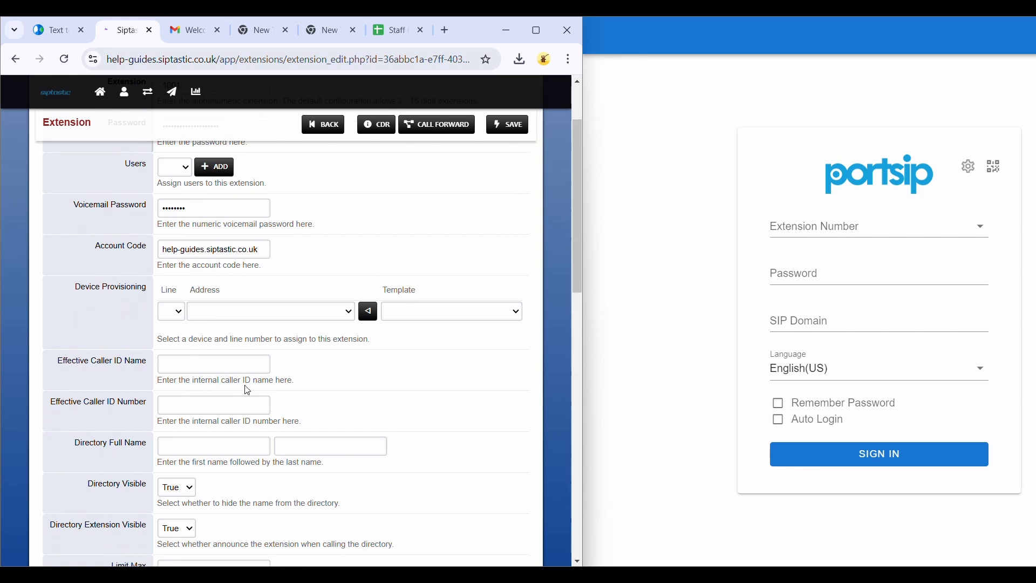
left_click(227, 369)
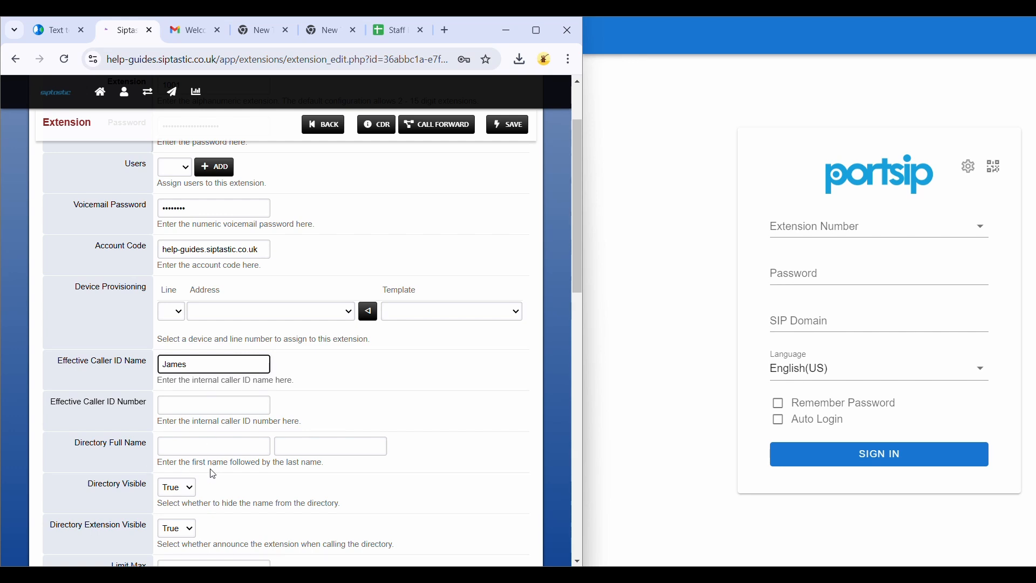
left_click(215, 448)
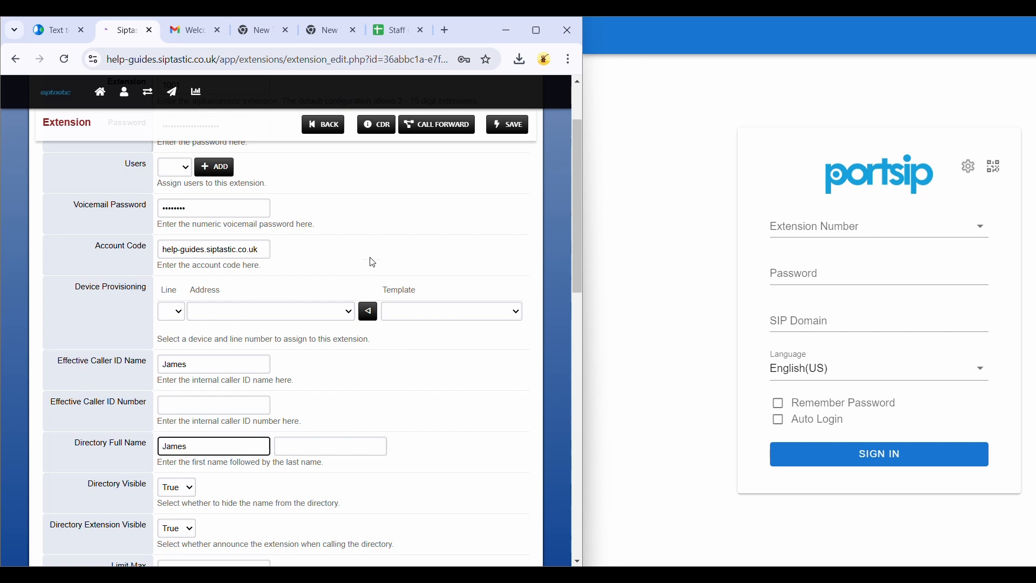
left_click(387, 23)
left_click(297, 439)
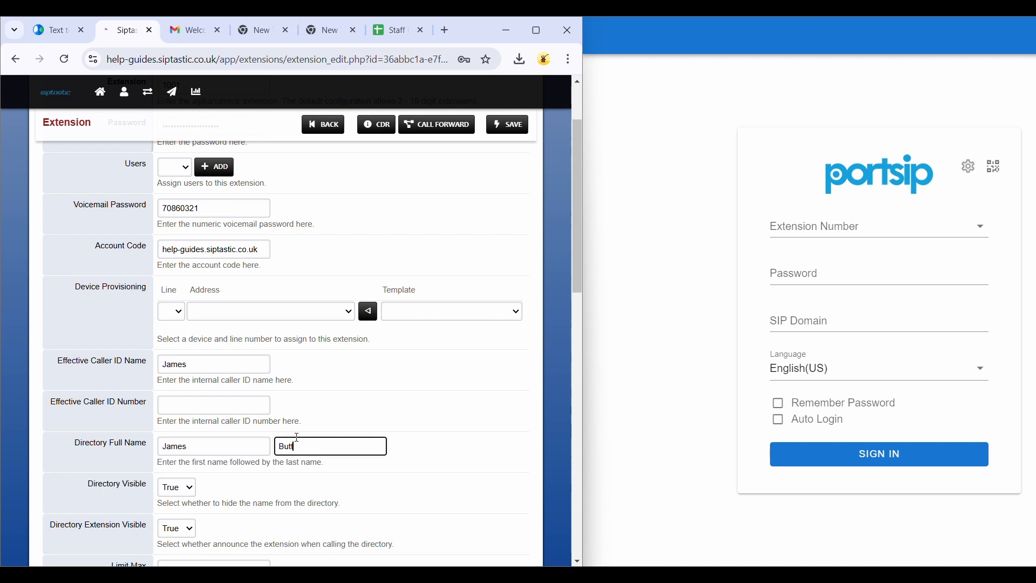
type("But")
scroll(453, 299, "up", 2)
type("t")
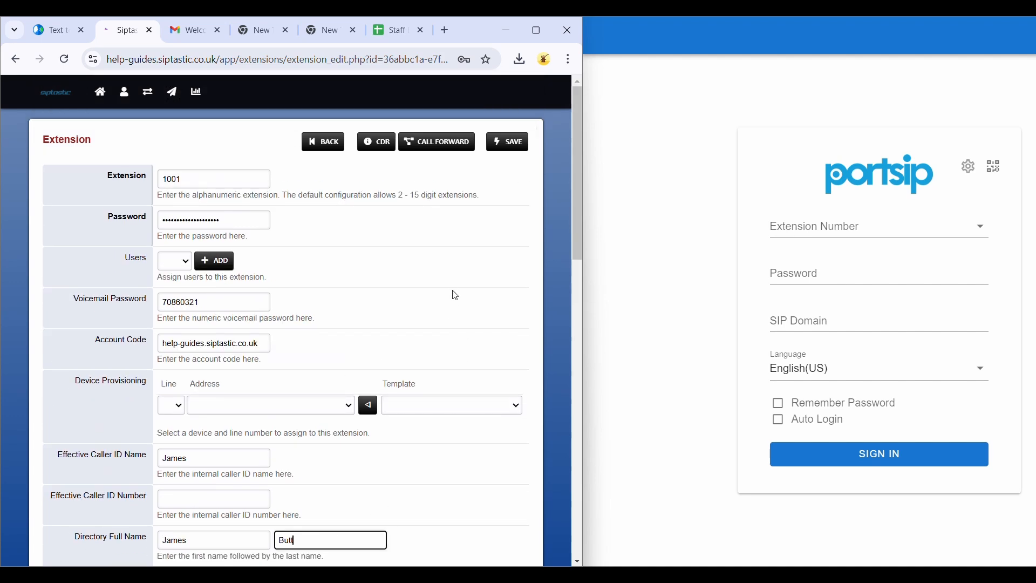
left_click(506, 145)
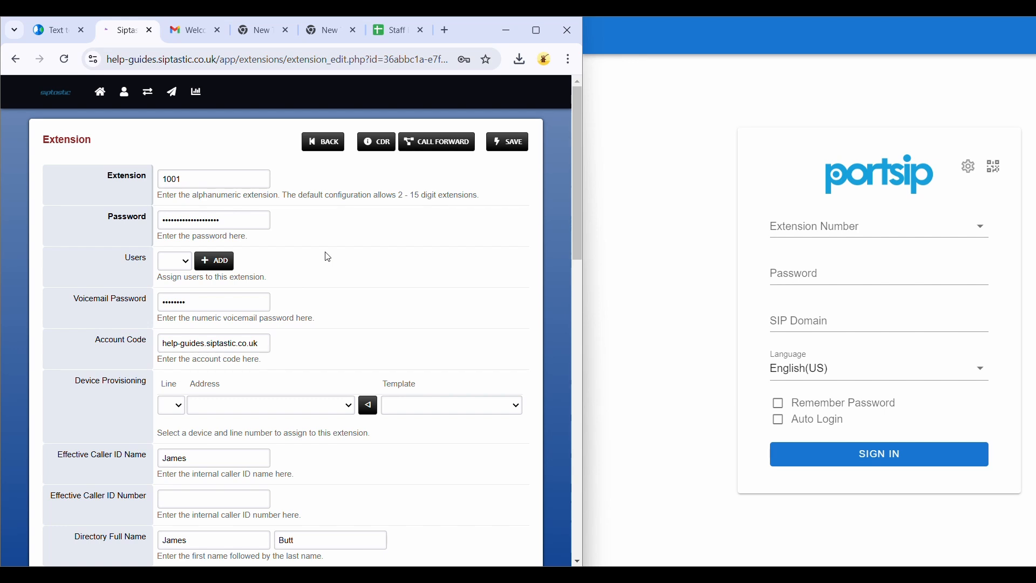
Step: Copy extension 1001 and its SIP password into the PortSIP softphone's extension number and password fields
left_click(196, 179)
double_click(196, 178)
key("ctrl+c")
left_click(790, 229)
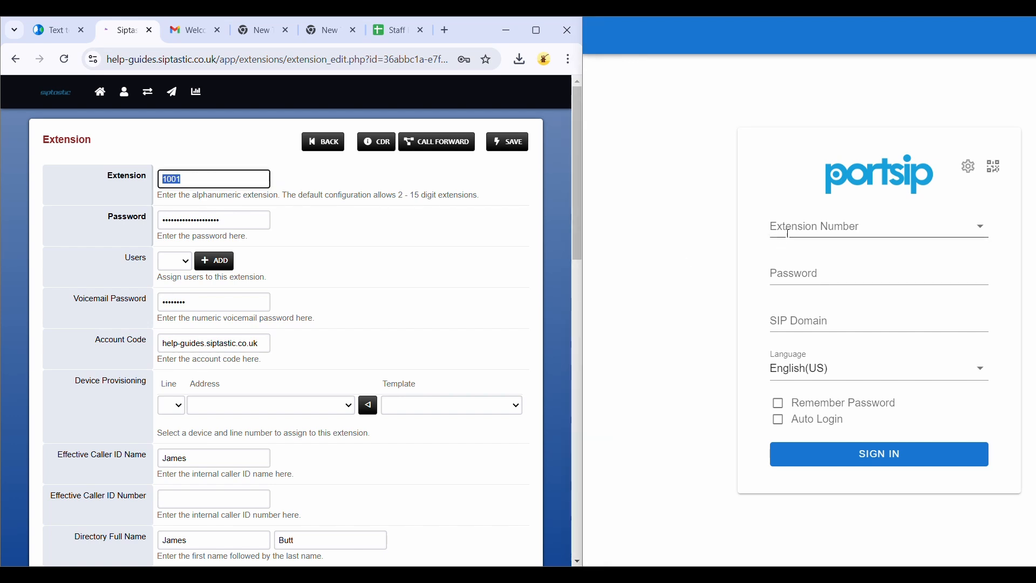
key("ctrl+v")
left_click(734, 238)
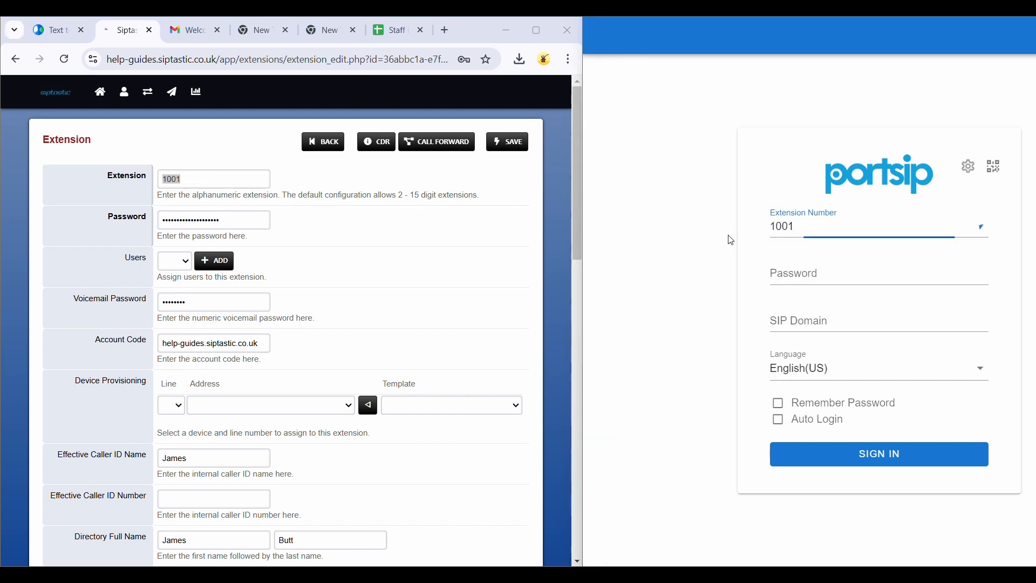
left_click(216, 225)
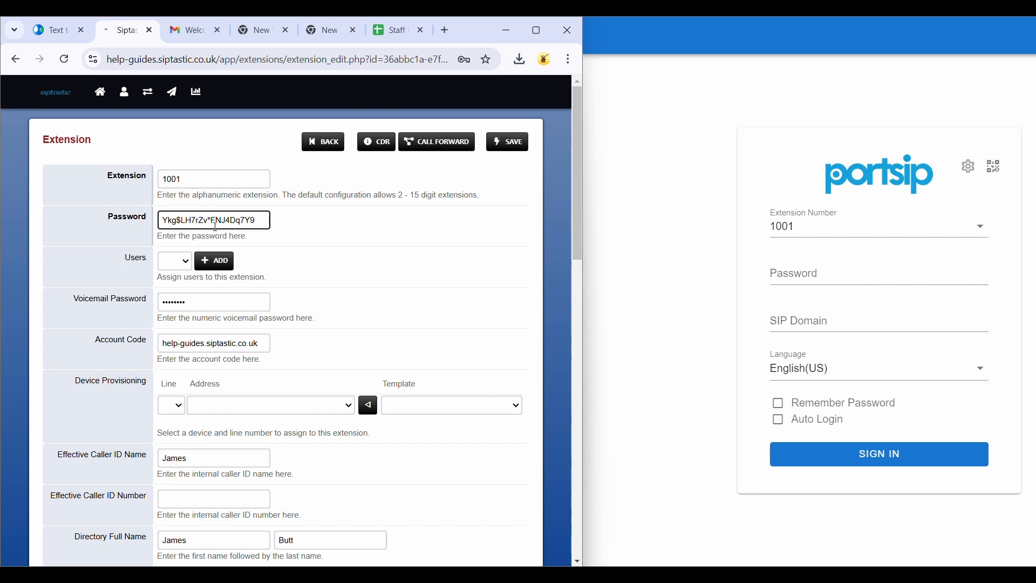
triple_click(215, 226)
left_click(793, 278)
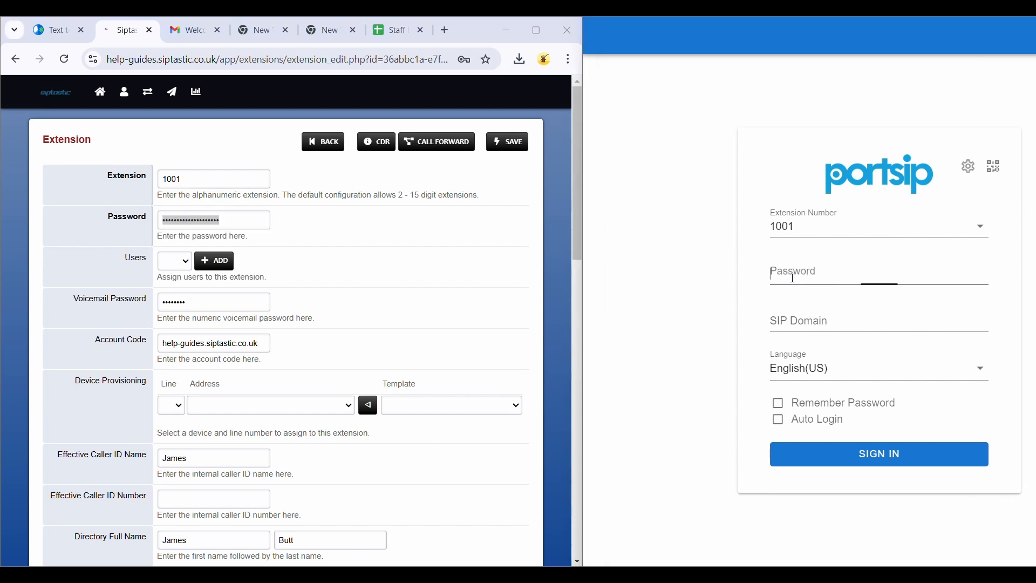
key("ctrl+v")
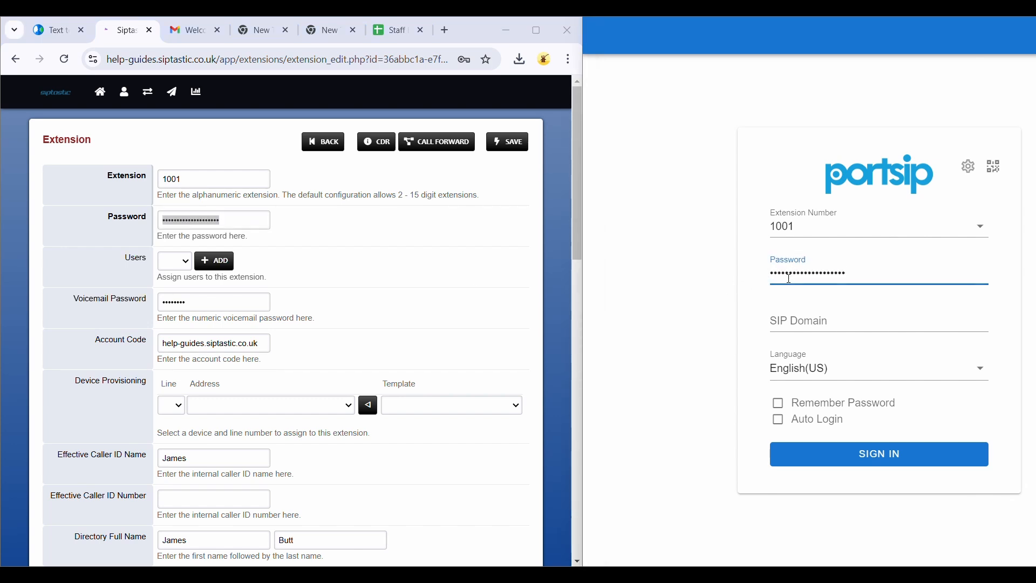
left_click(713, 294)
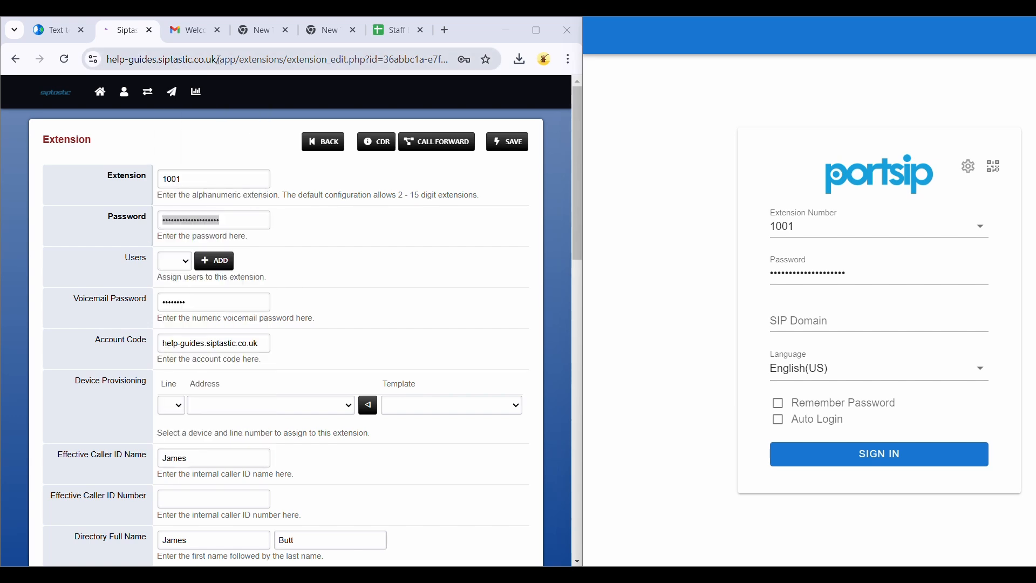
Step: Copy the SIP domain help-guides.siptastic.co.uk into the softphone login and sign in
left_click_drag(218, 61, 112, 70)
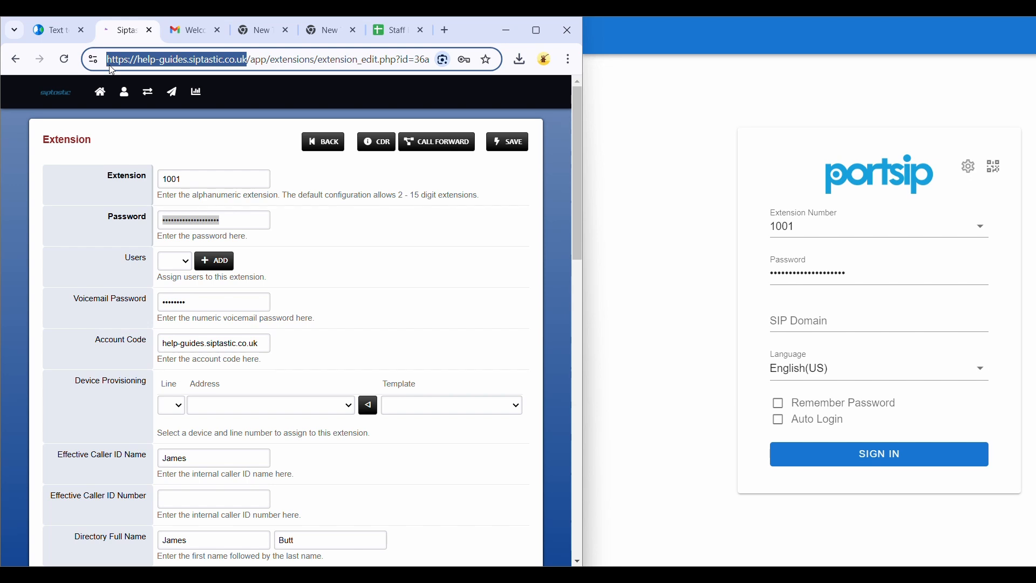
left_click(138, 61)
left_click_drag(138, 61, 247, 64)
left_click(782, 322)
type("help-guides.siptastic.co.uk")
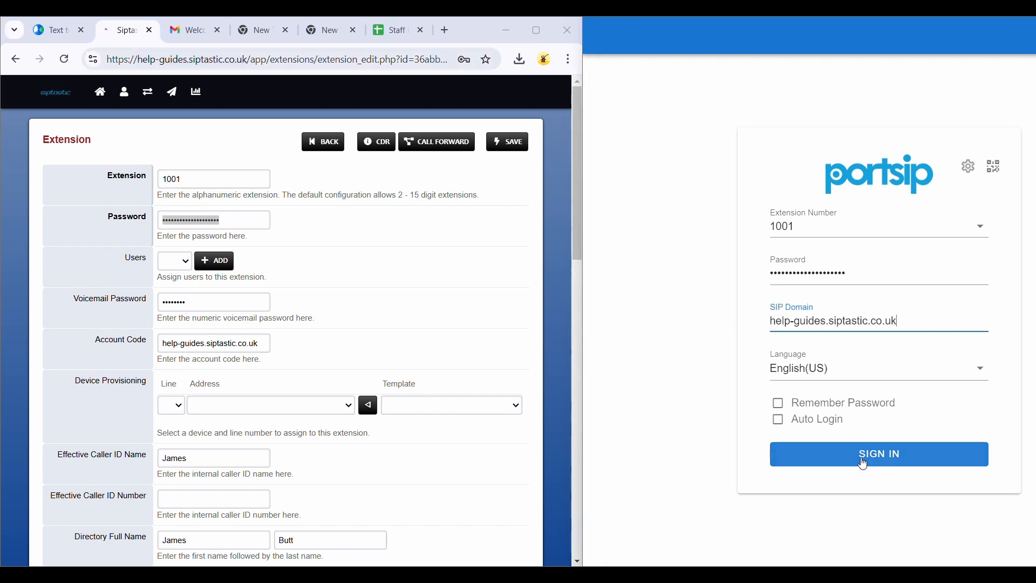
left_click(879, 458)
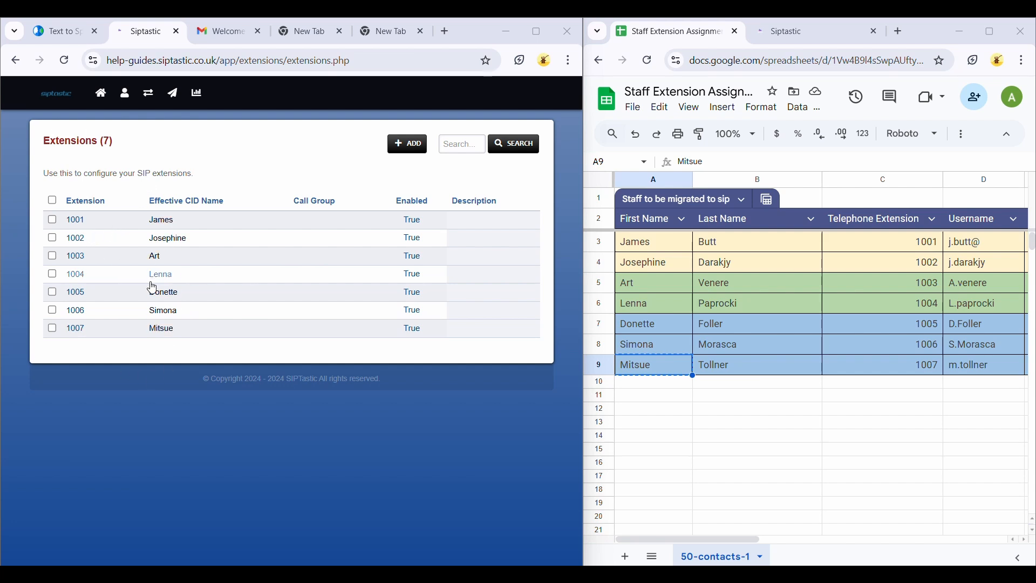
left_click(124, 93)
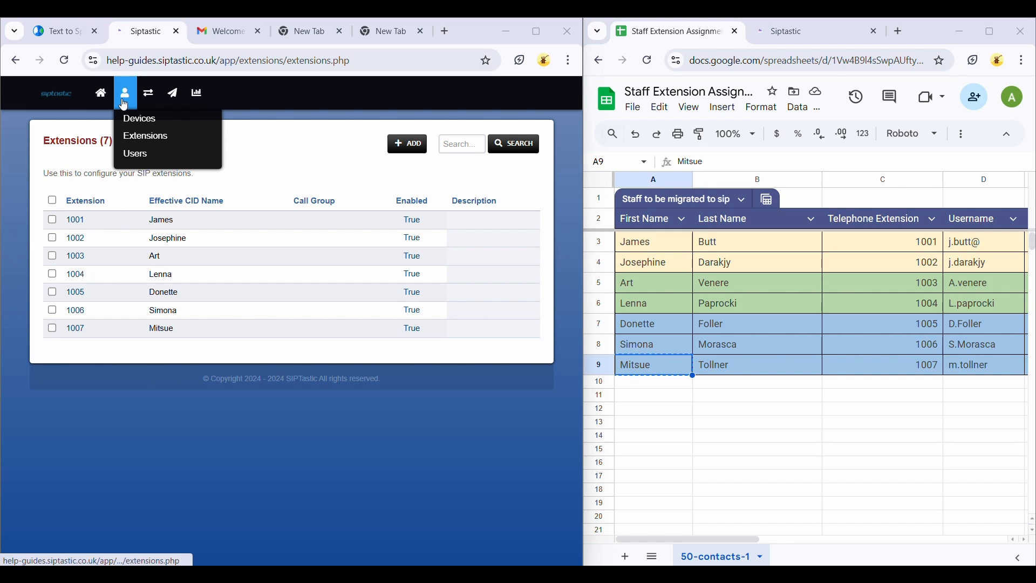
left_click(138, 154)
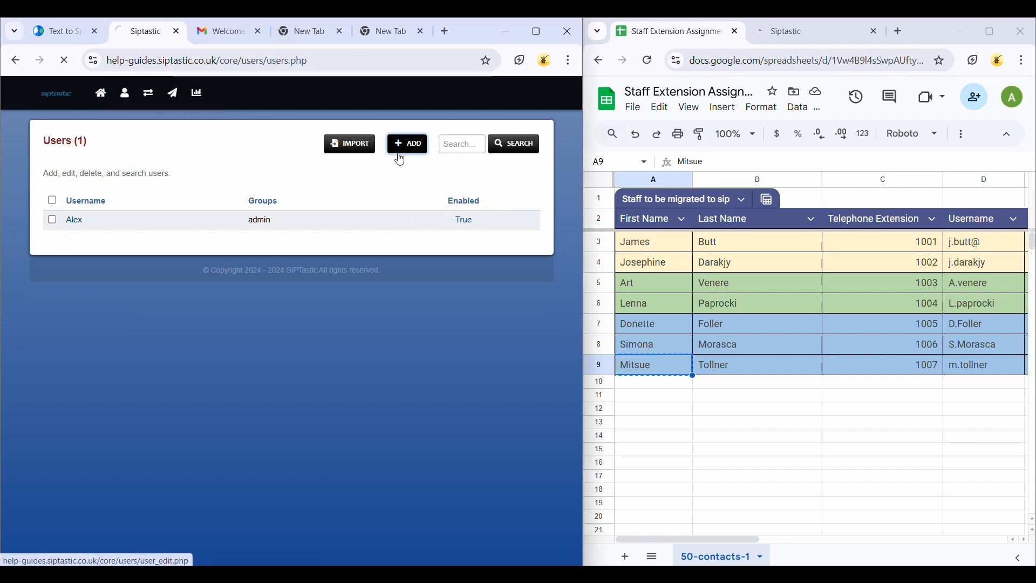
left_click(399, 151)
left_click(264, 203)
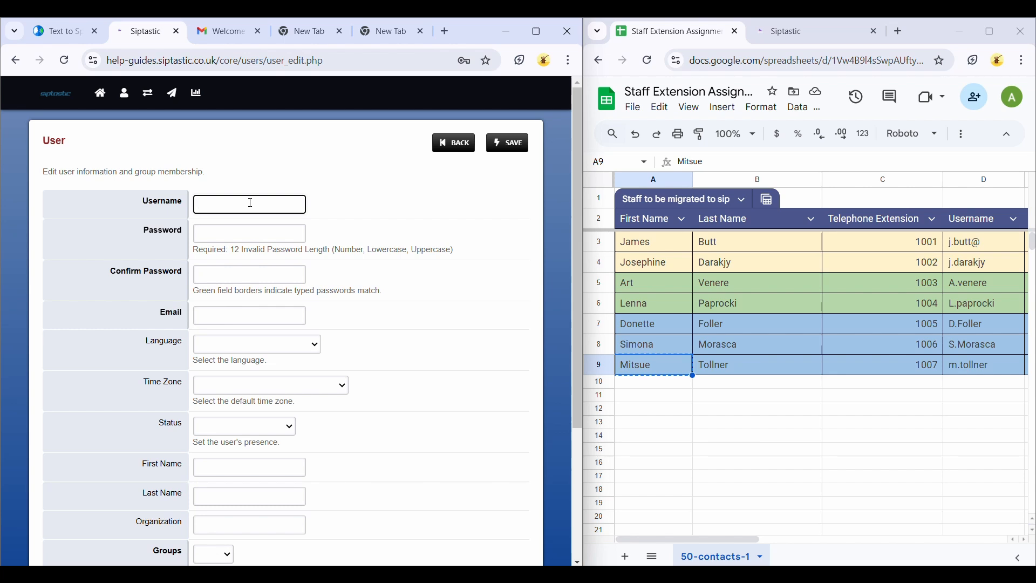
Step: Enter the new user's password and confirm it
left_click(262, 235)
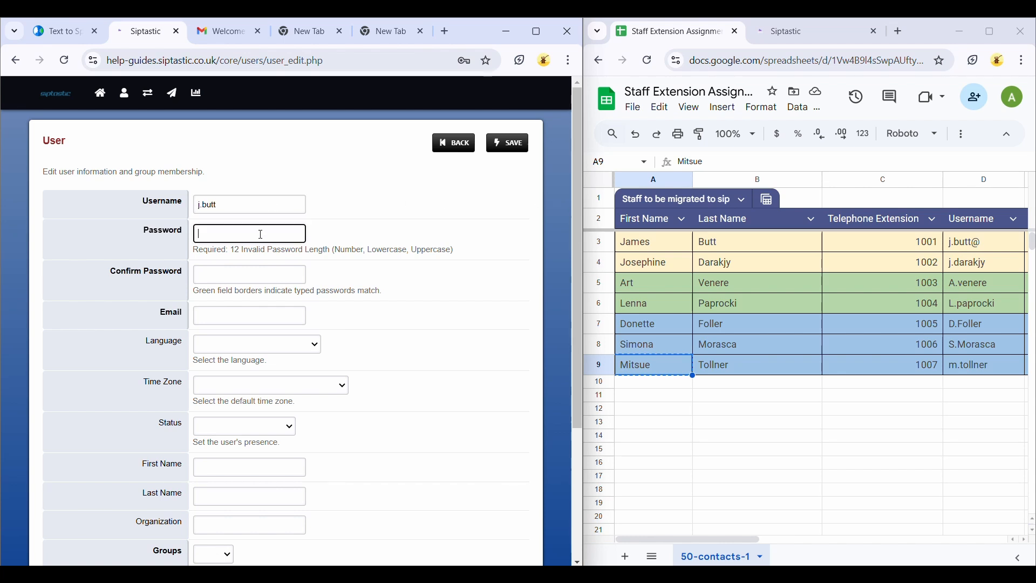
type("******")
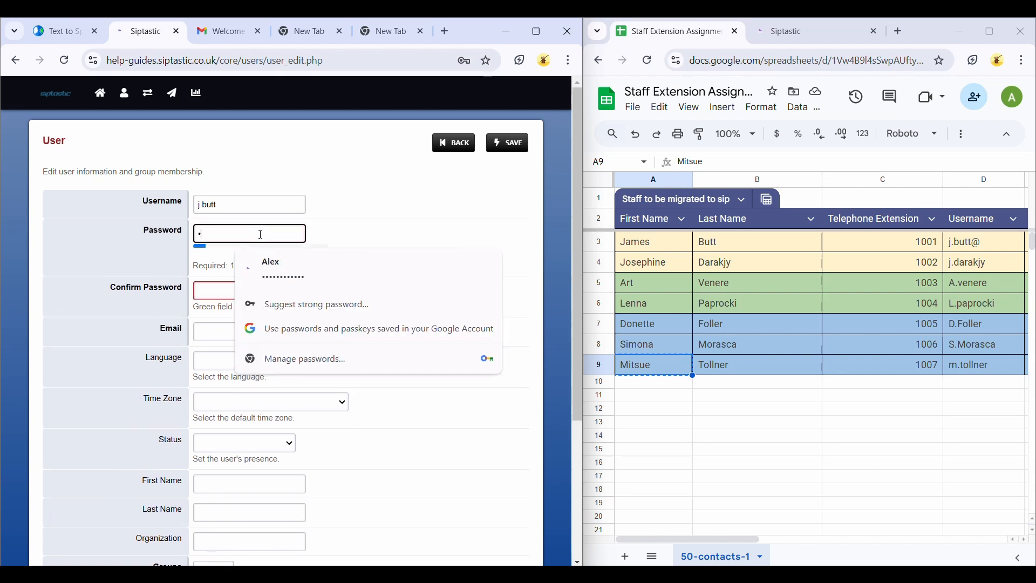
type("***")
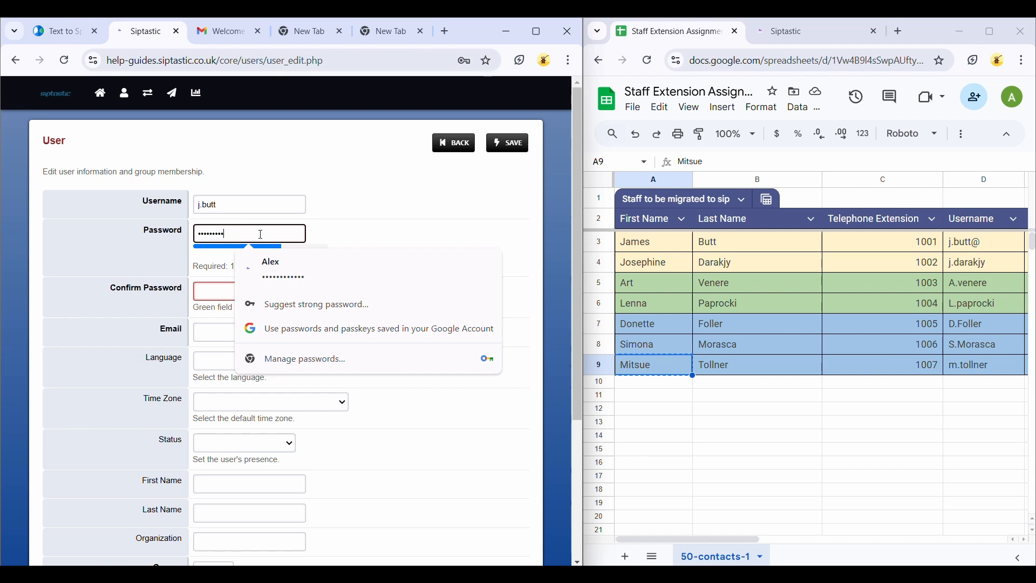
type("***")
left_click(217, 295)
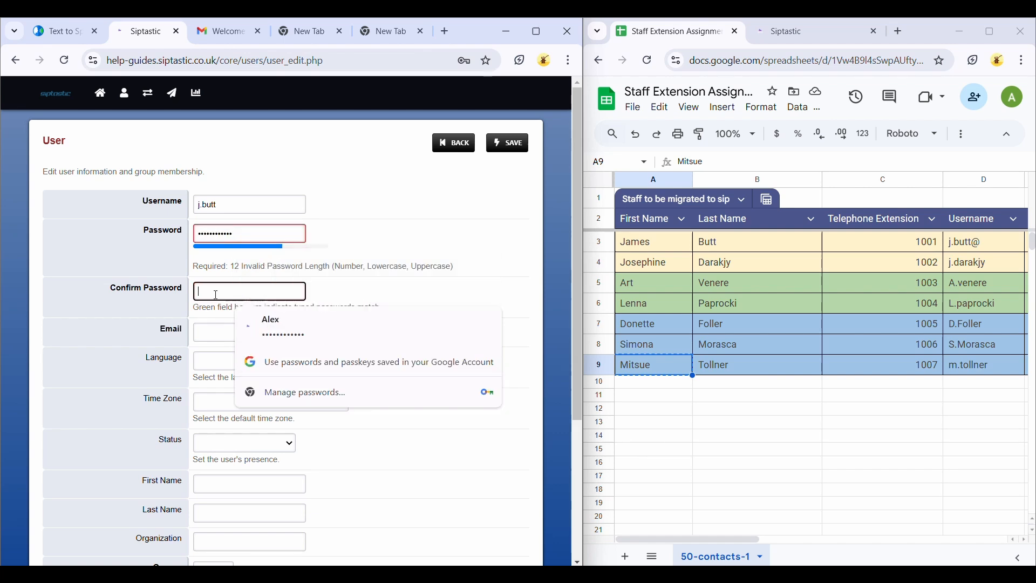
type("*******")
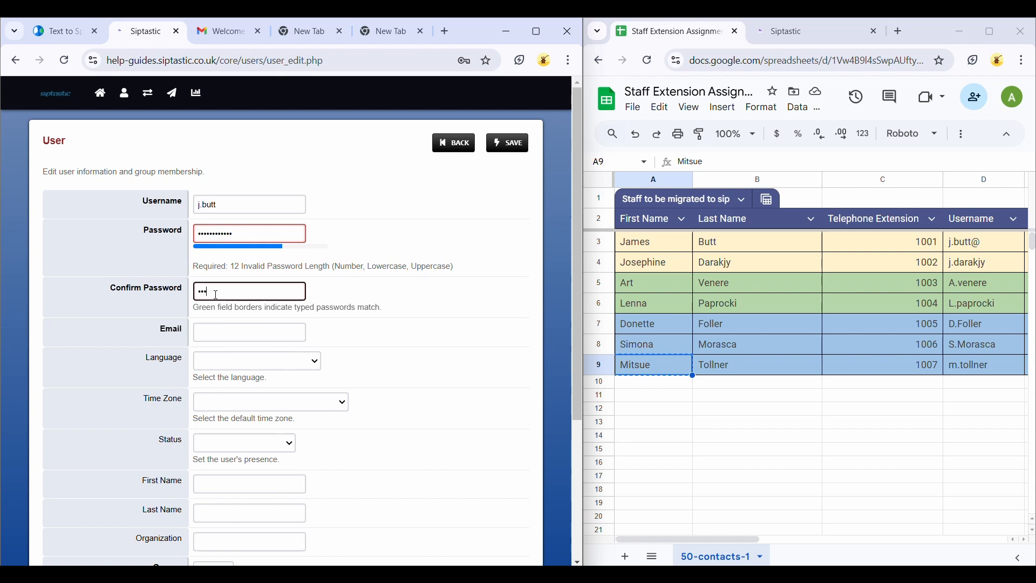
type("*****")
Step: Fill in the new user's e-mail address, combining the username and the sales domain listed in the spreadsheet
left_click(248, 331)
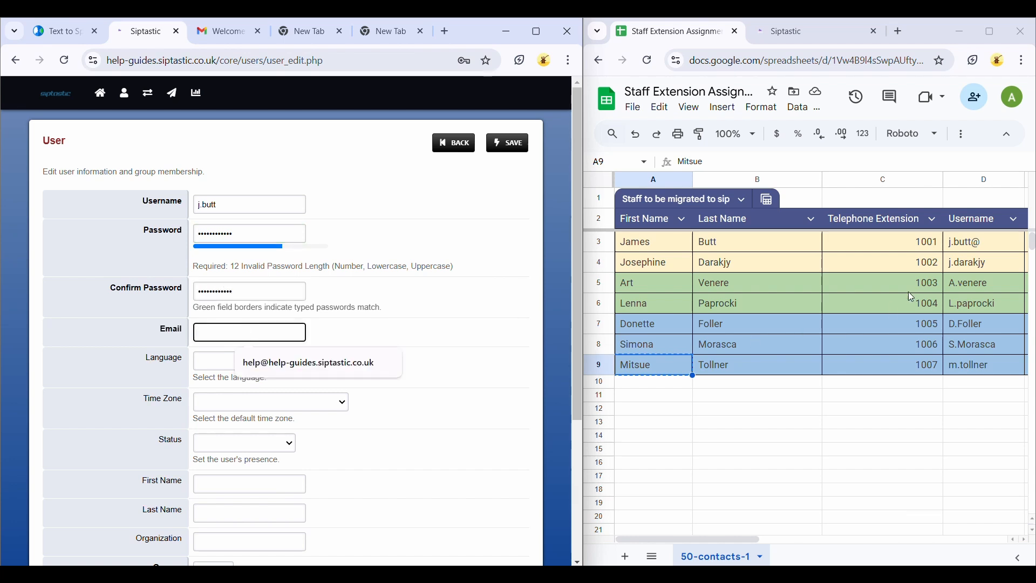
scroll(911, 287, "right", 3)
scroll(911, 288, "right", 2)
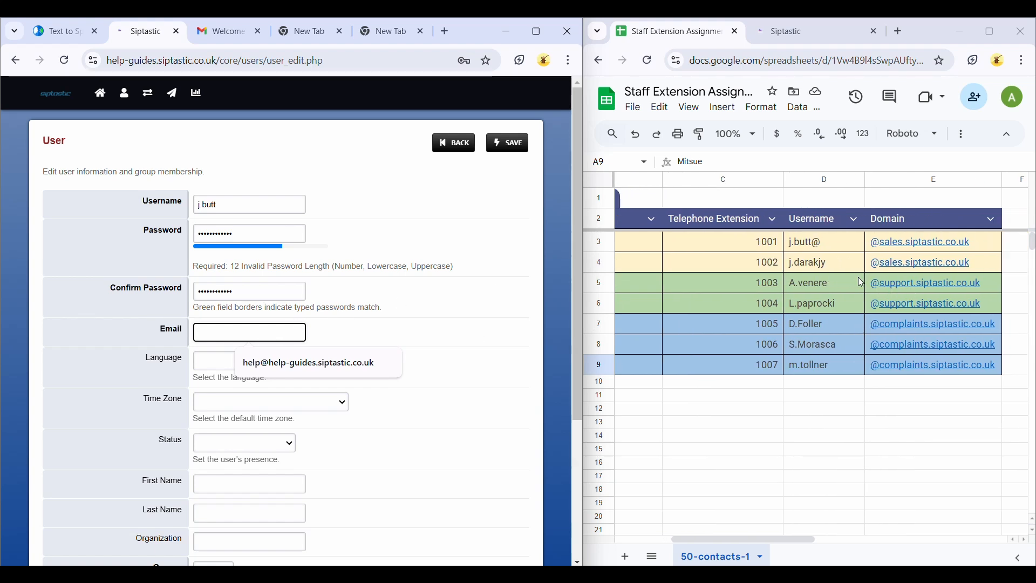
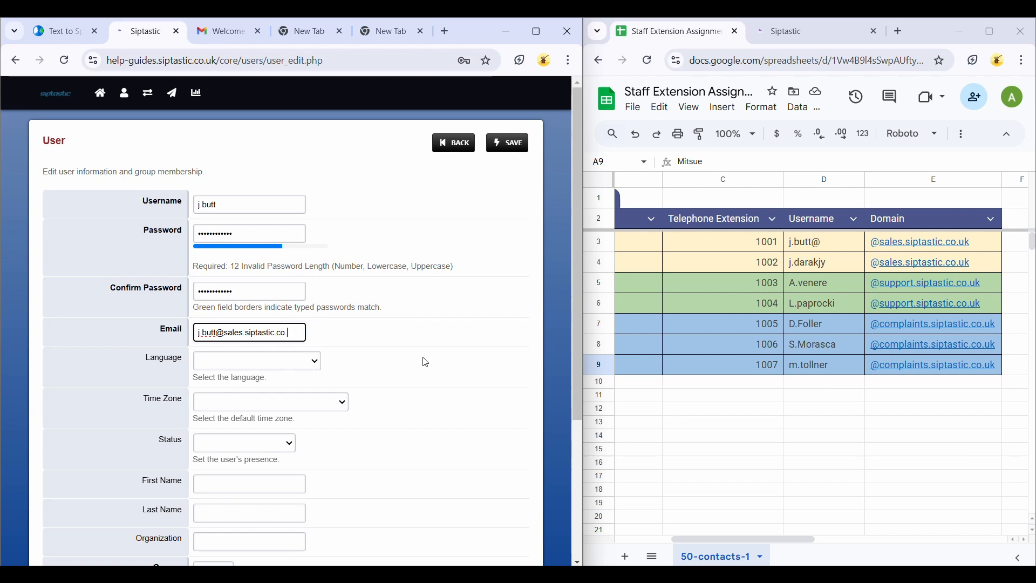
Step: Enter the staff member's first and last name from the spreadsheet and set the organization to Siptastic
scroll(425, 362, "down", 1)
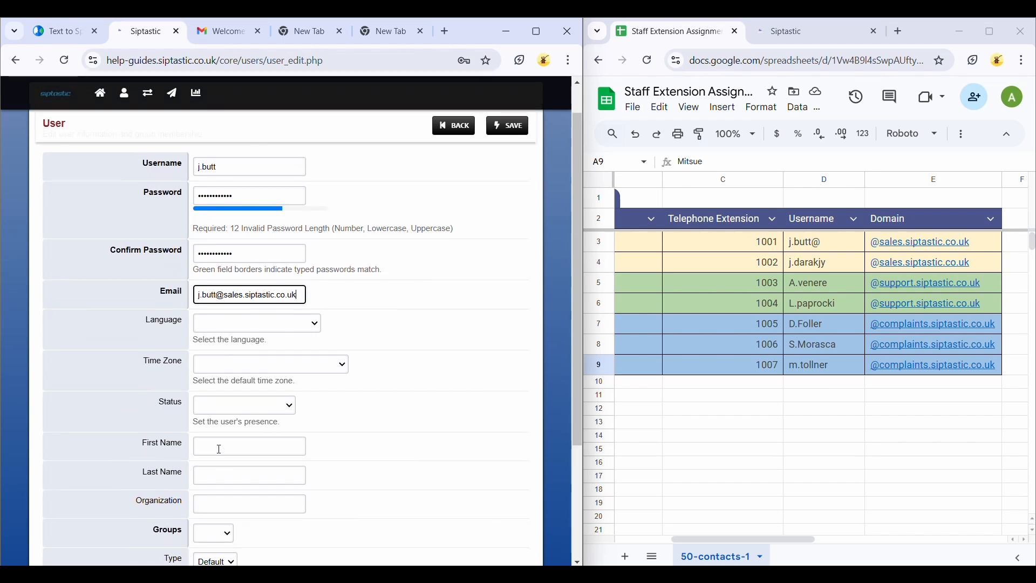
left_click(219, 449)
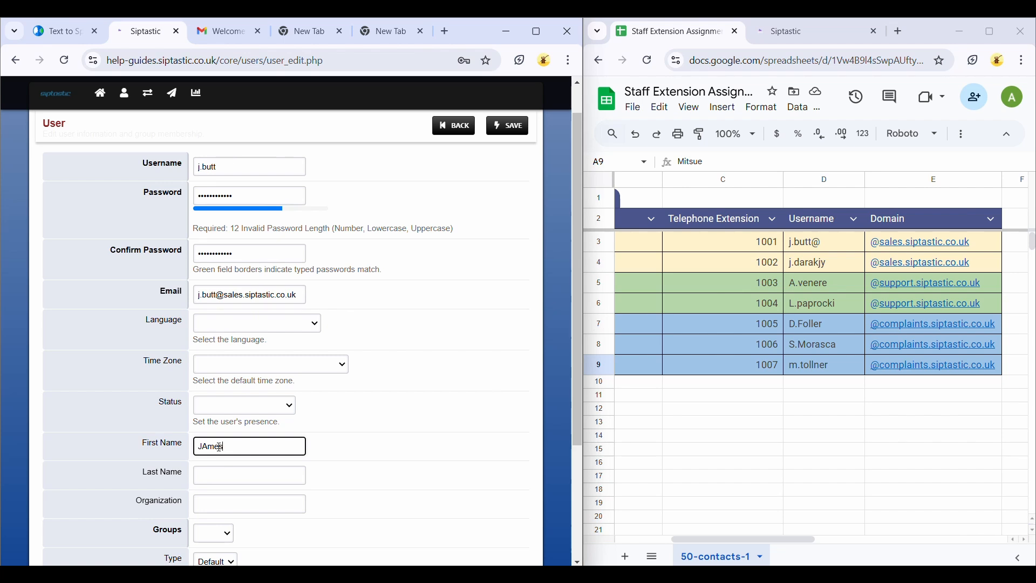
key("Tab")
key("Tab")
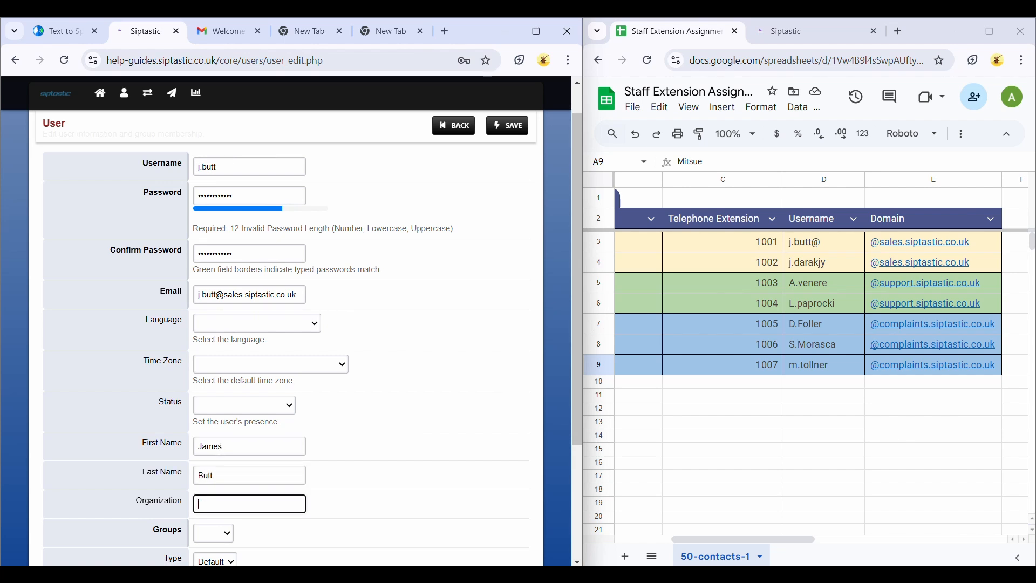
type("Siptastic")
Step: Put the new account in the user group and save the user
scroll(217, 447, "down", 2)
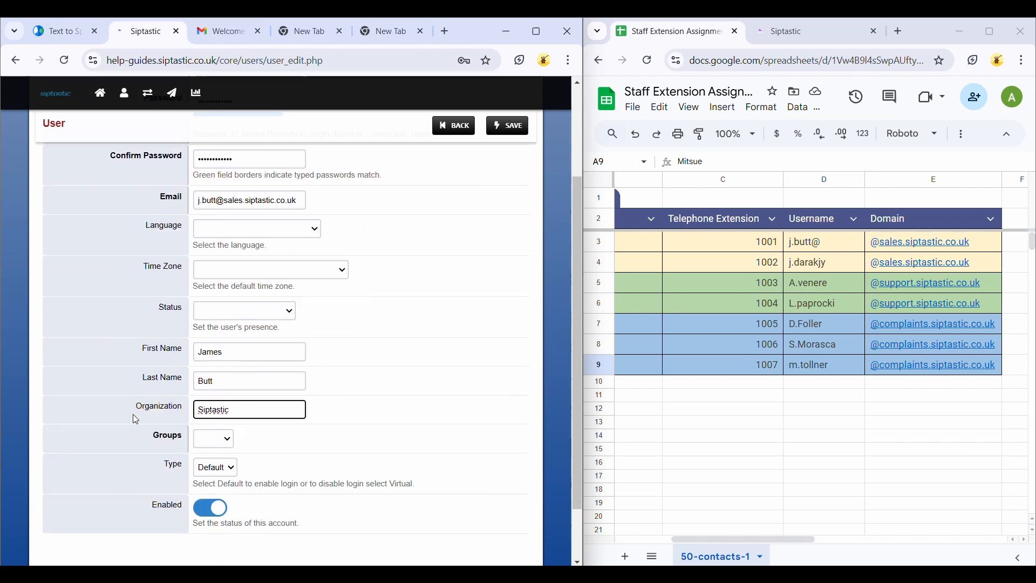
left_click(216, 447)
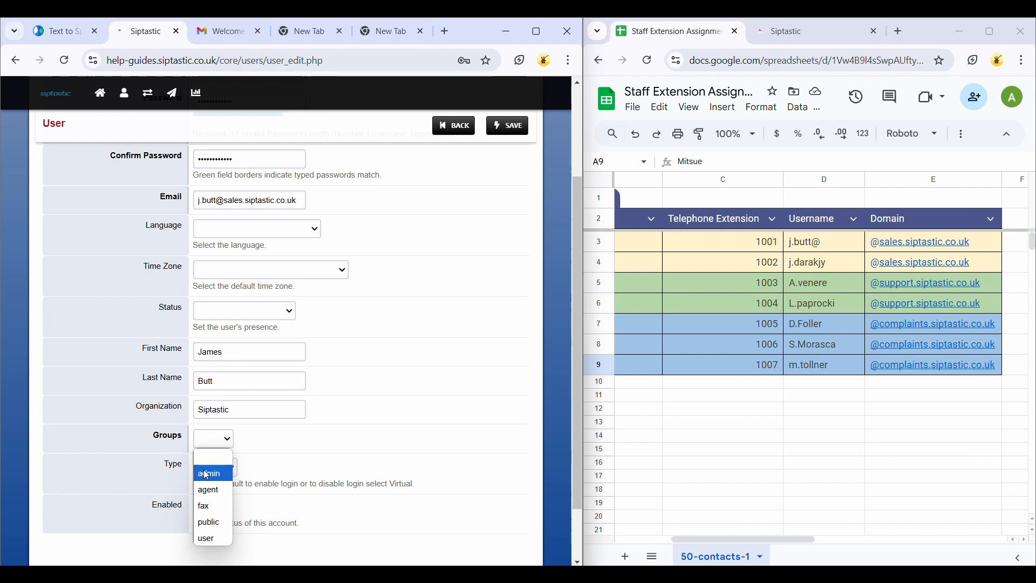
left_click(218, 539)
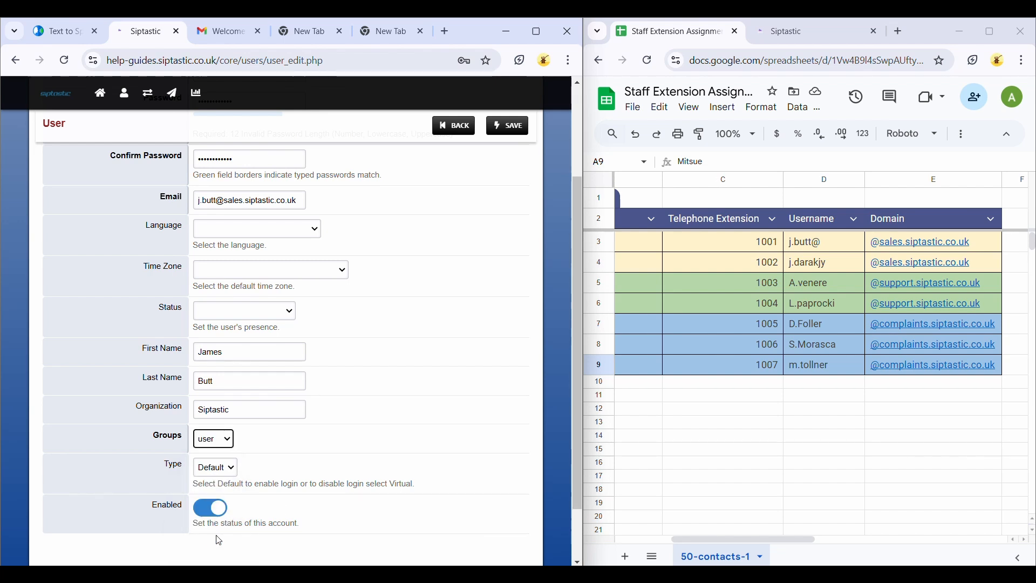
scroll(314, 503, "up", 1)
left_click(503, 132)
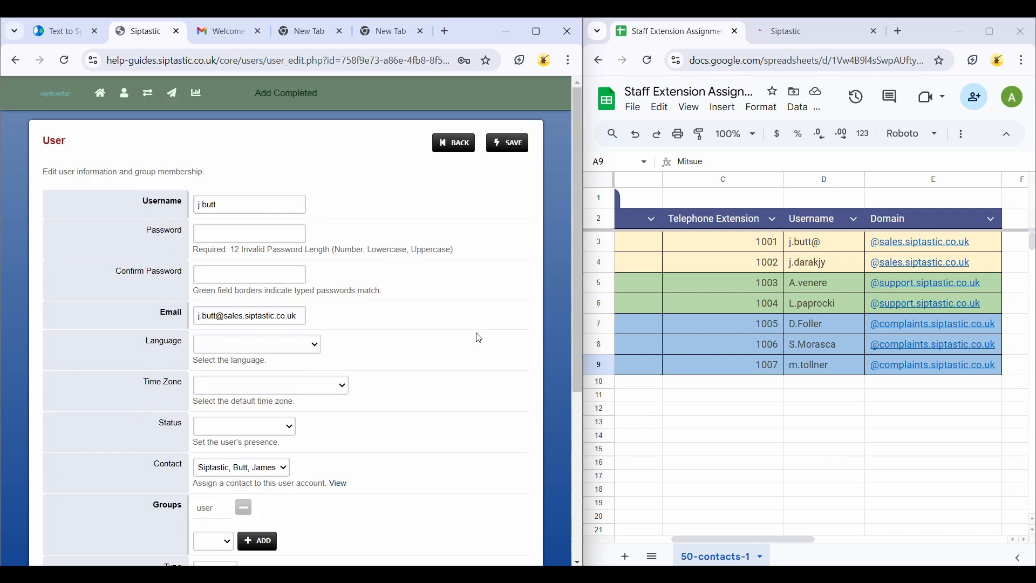
Step: Select the agent group for the user as well and save the account again
scroll(452, 391, "down", 2)
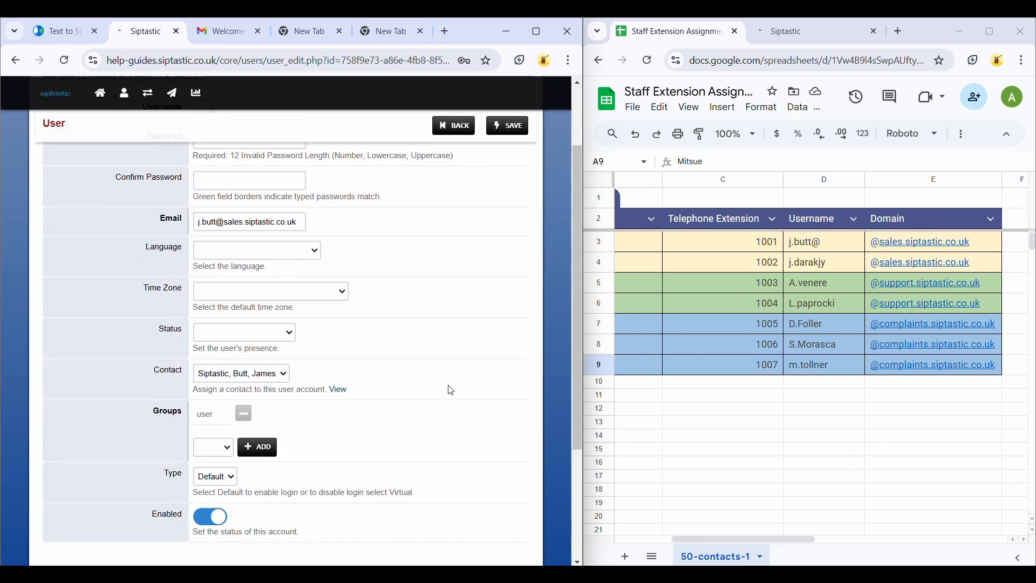
left_click(226, 449)
left_click(209, 499)
left_click(503, 129)
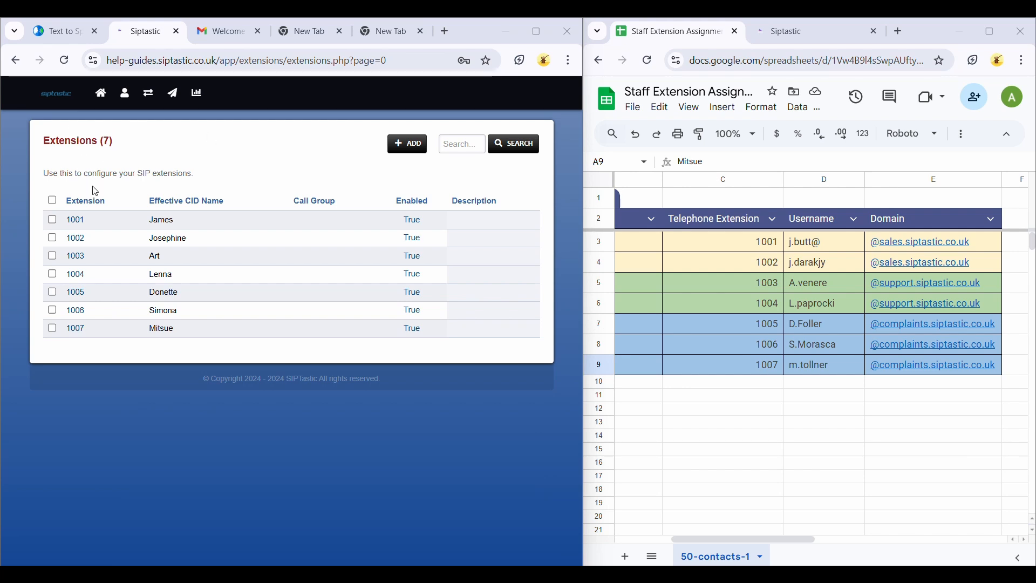
left_click(81, 222)
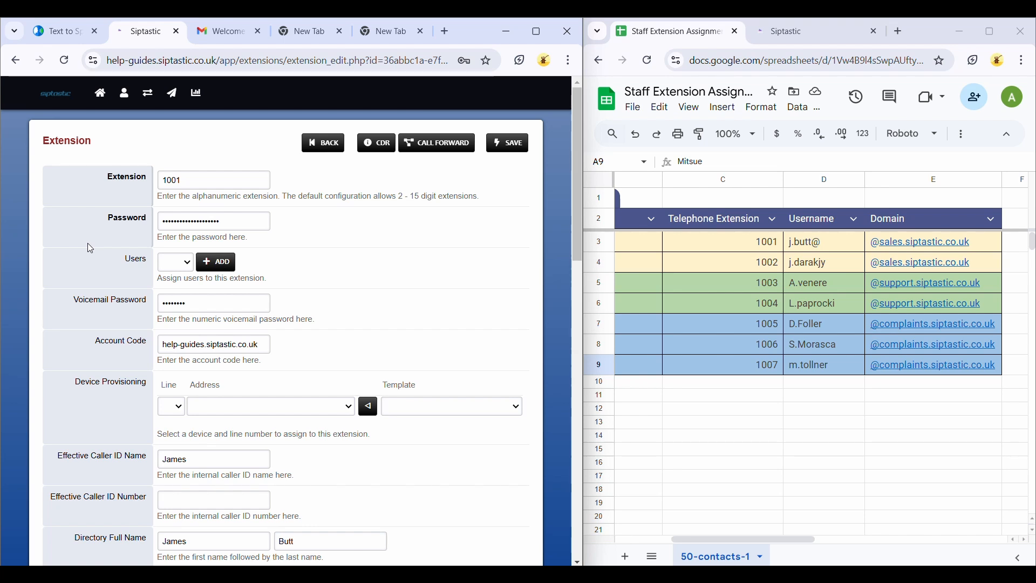
left_click(171, 248)
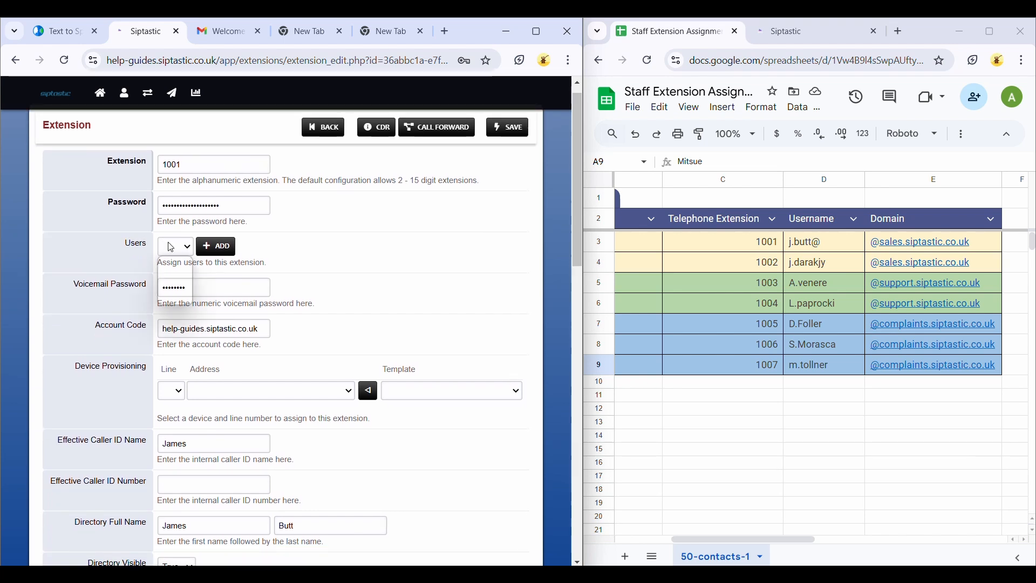
left_click(172, 298)
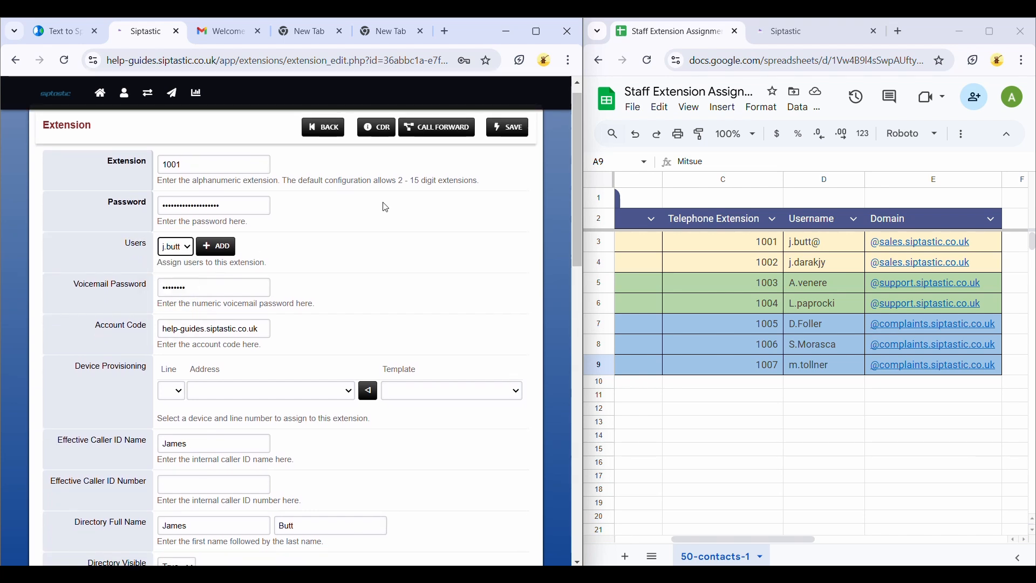
left_click(510, 131)
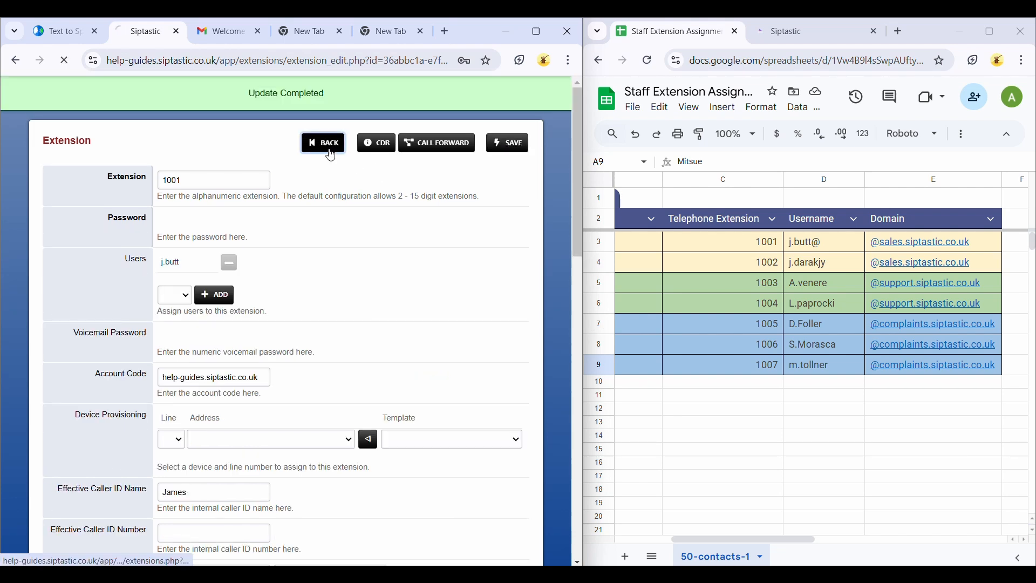
Step: Return to the extensions list and go to the dashboard
left_click(328, 144)
mouse_move(101, 92)
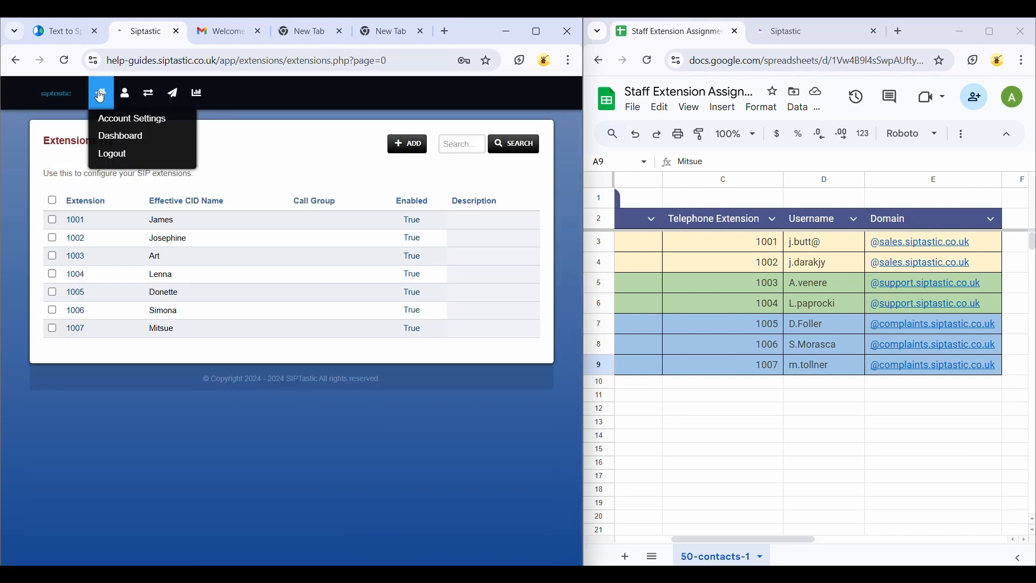
left_click(111, 134)
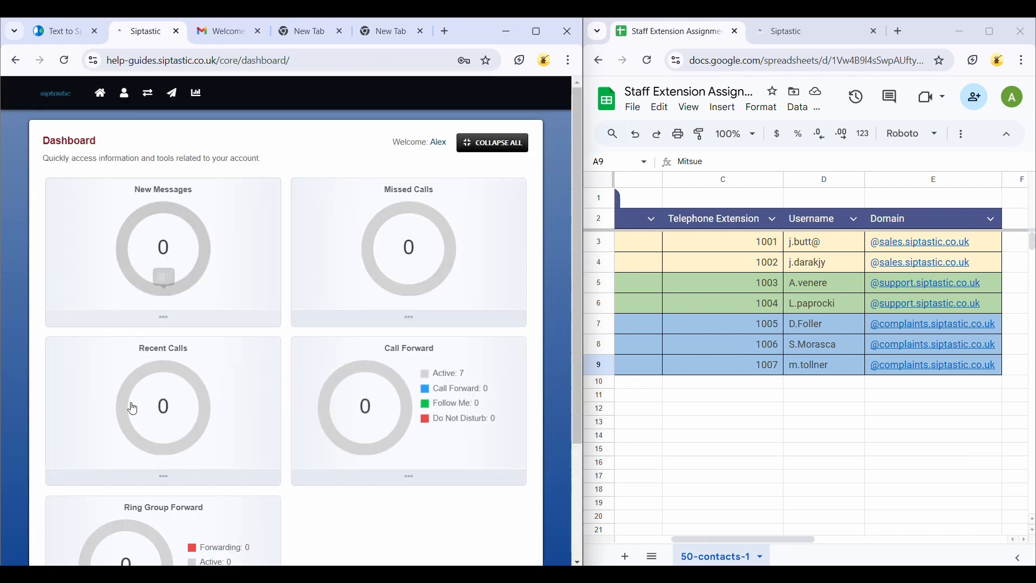